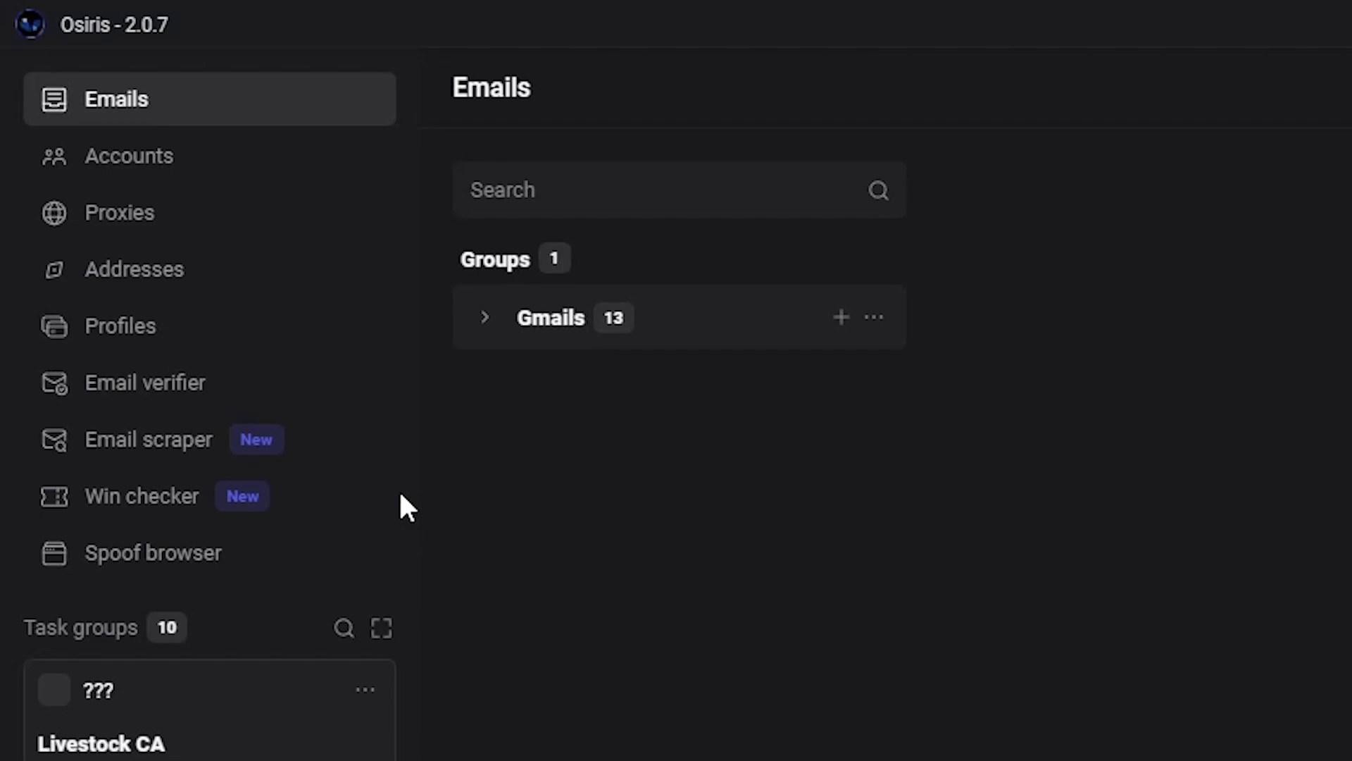
Step: Open the settings and examine the notification, captcha key and API key options
{"action": "scroll", "coordinate": [411, 496], "scroll_direction": "down", "scroll_amount": 8}
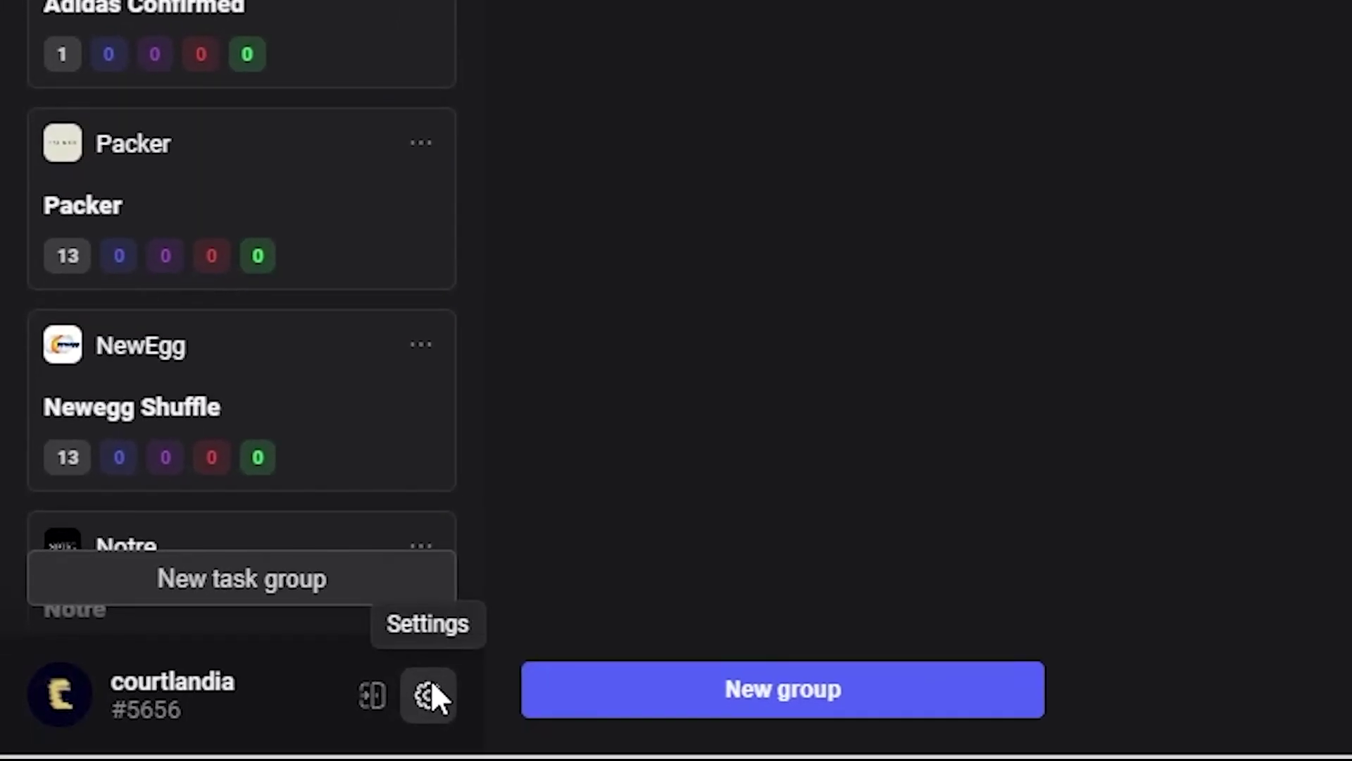
{"action": "left_click", "coordinate": [431, 693]}
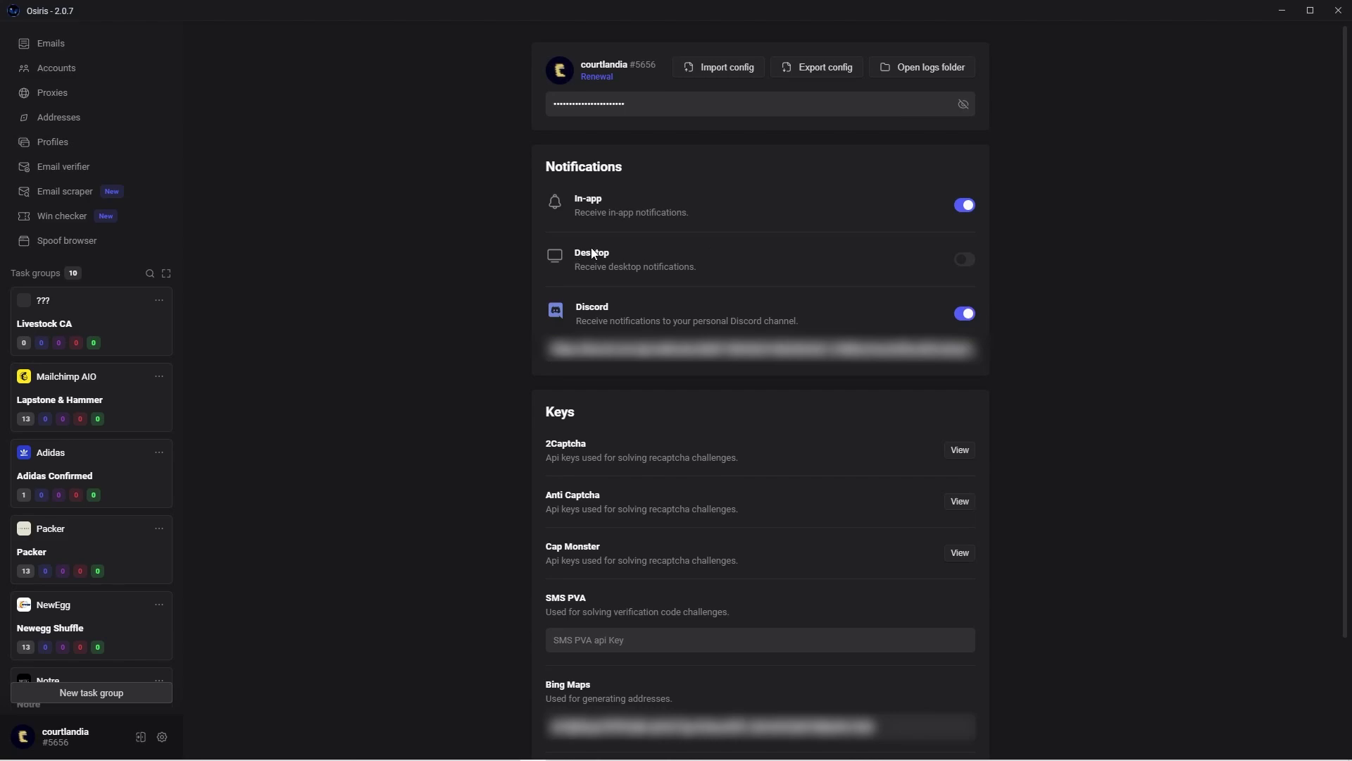
{"action": "left_click", "coordinate": [371, 269]}
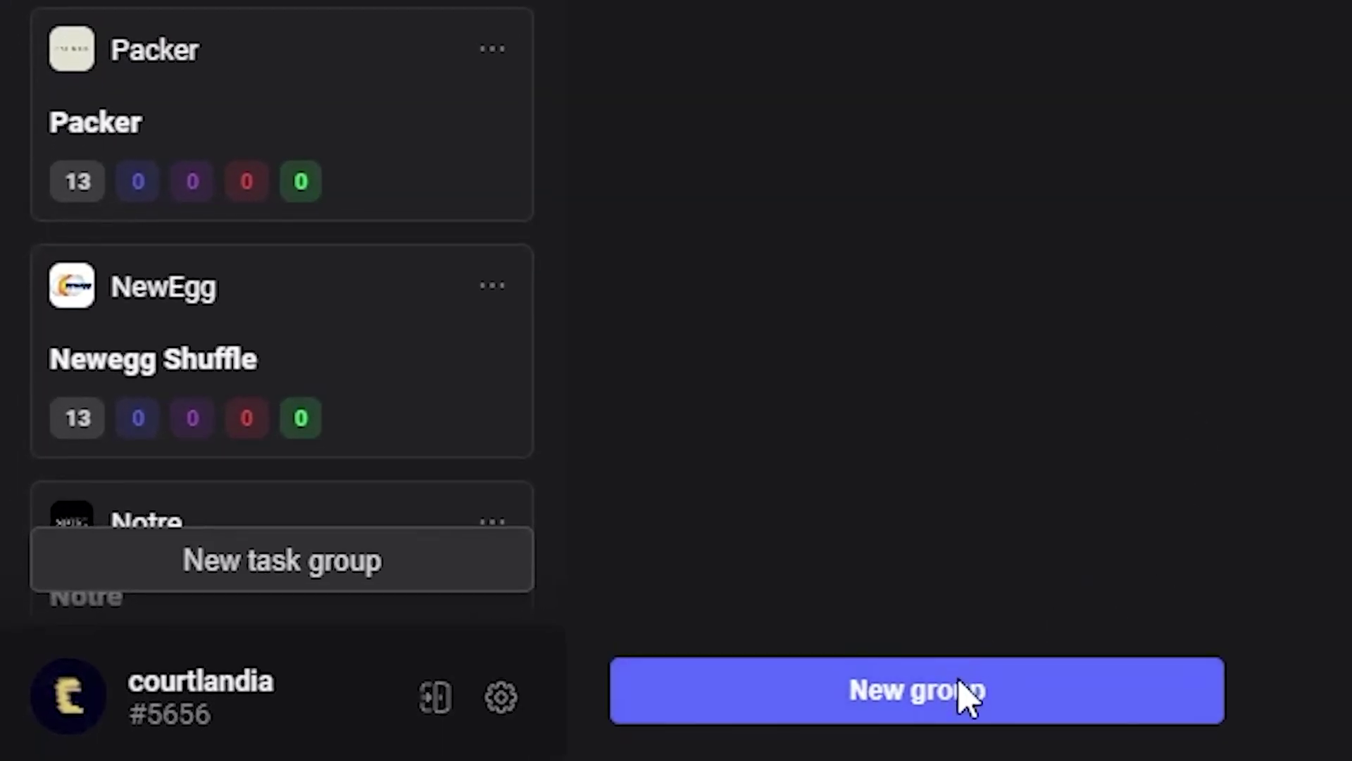
Step: Create a new email group named Outlooks
{"action": "left_click", "coordinate": [965, 694]}
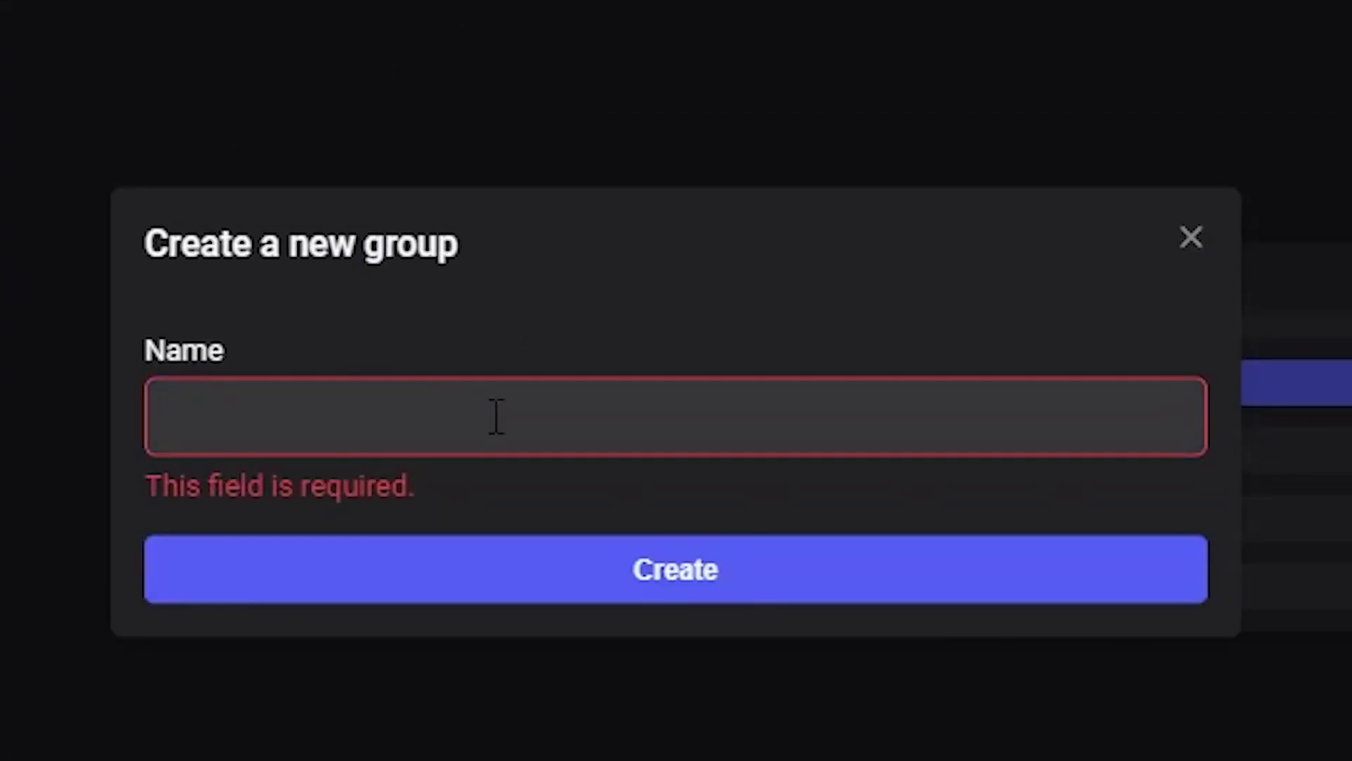
{"action": "type", "text": "Outlooks"}
{"action": "left_click", "coordinate": [649, 549]}
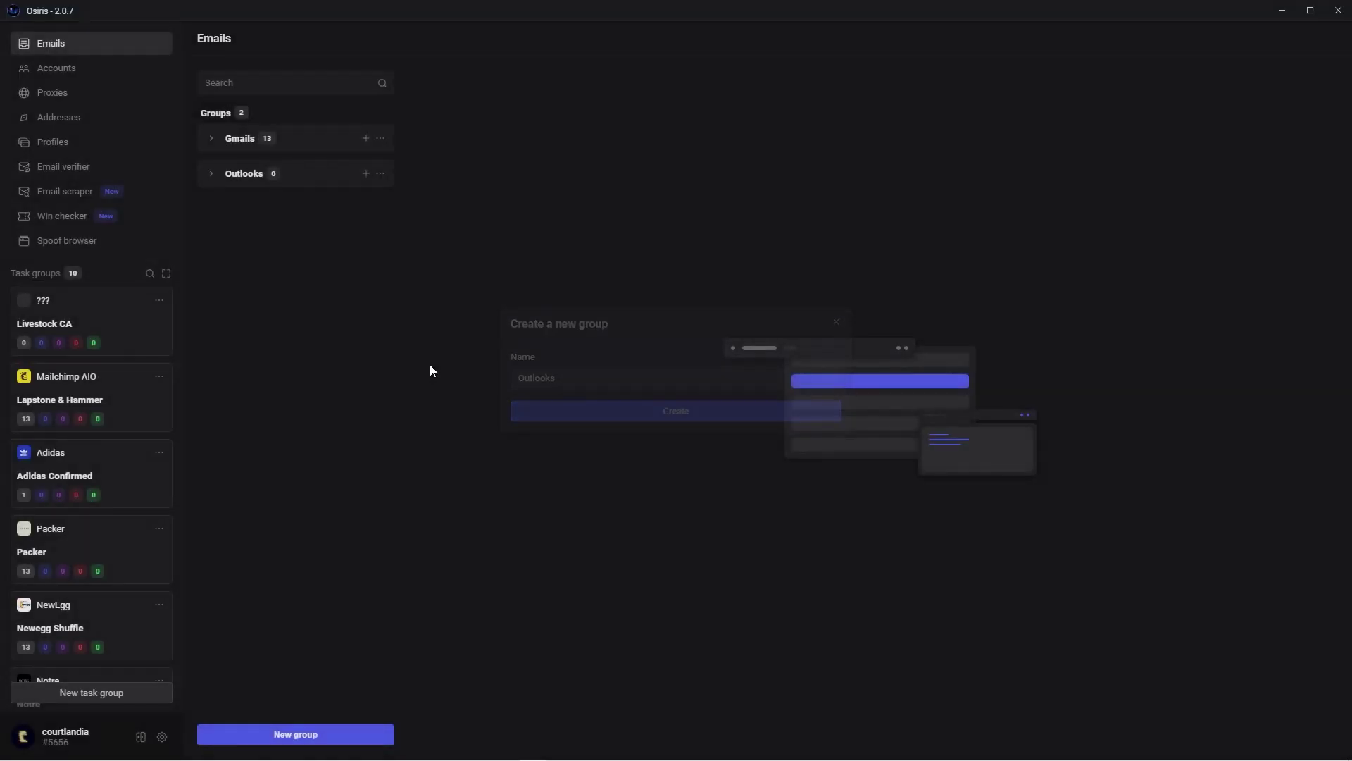
Step: Add an email list named Outlook 1 to the Outlooks group, filled with the pasted email addresses and left unsplit
{"action": "left_click", "coordinate": [212, 174]}
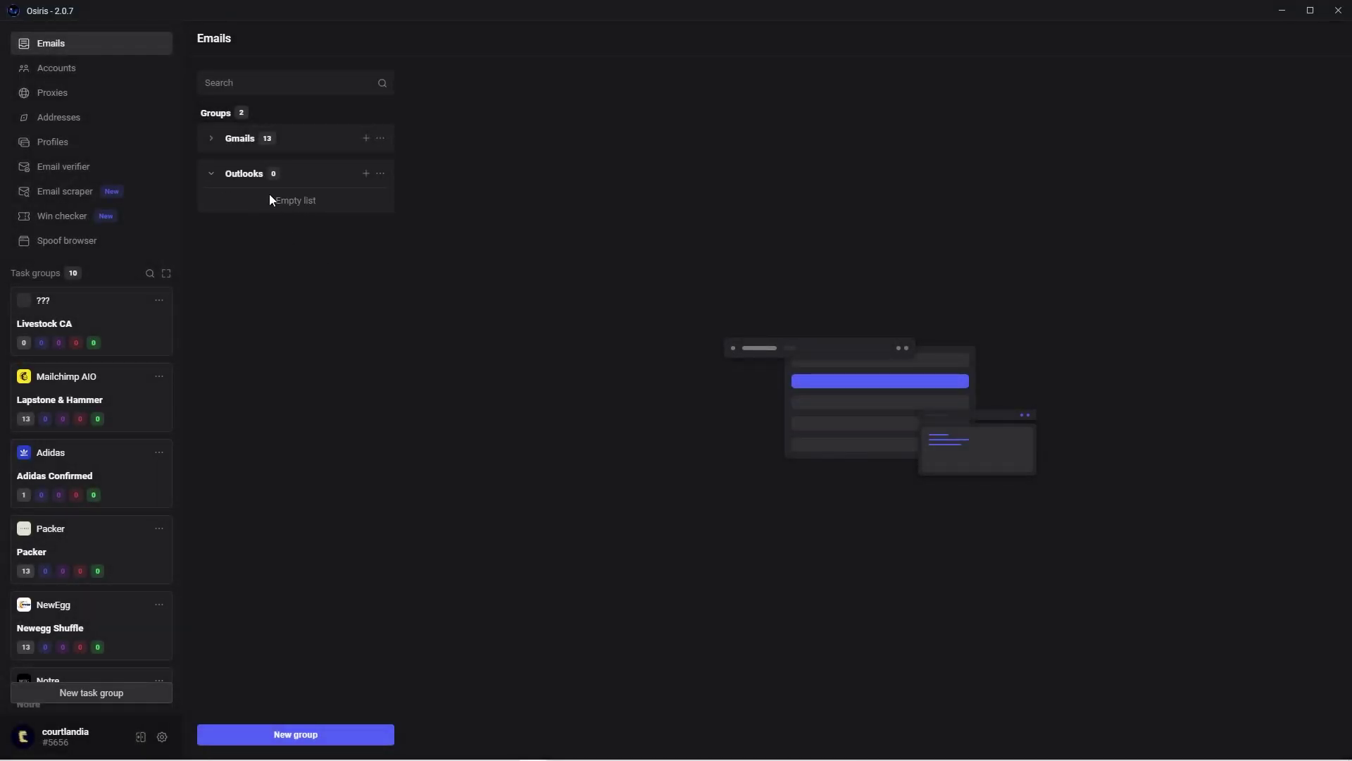
{"action": "left_click", "coordinate": [360, 174]}
{"action": "left_click", "coordinate": [648, 319]}
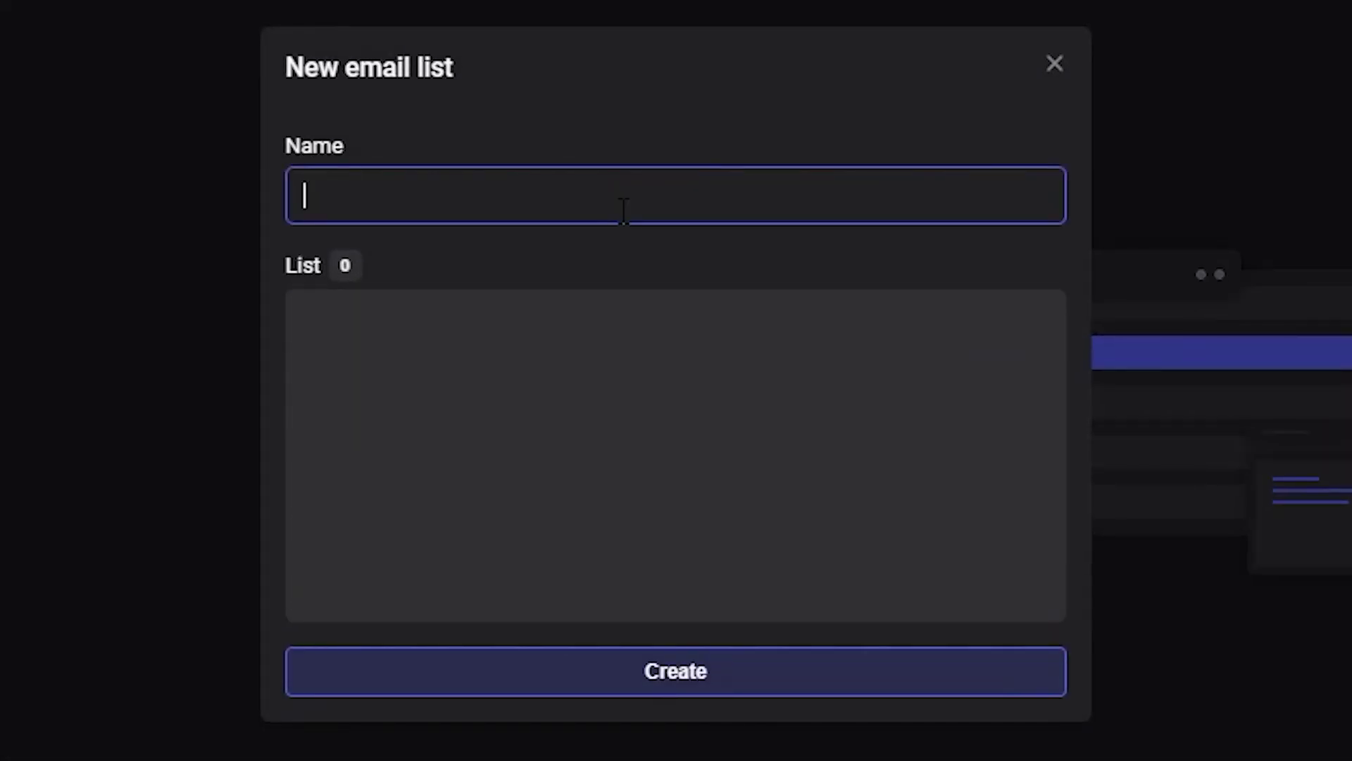
{"action": "type", "text": "Ou"}
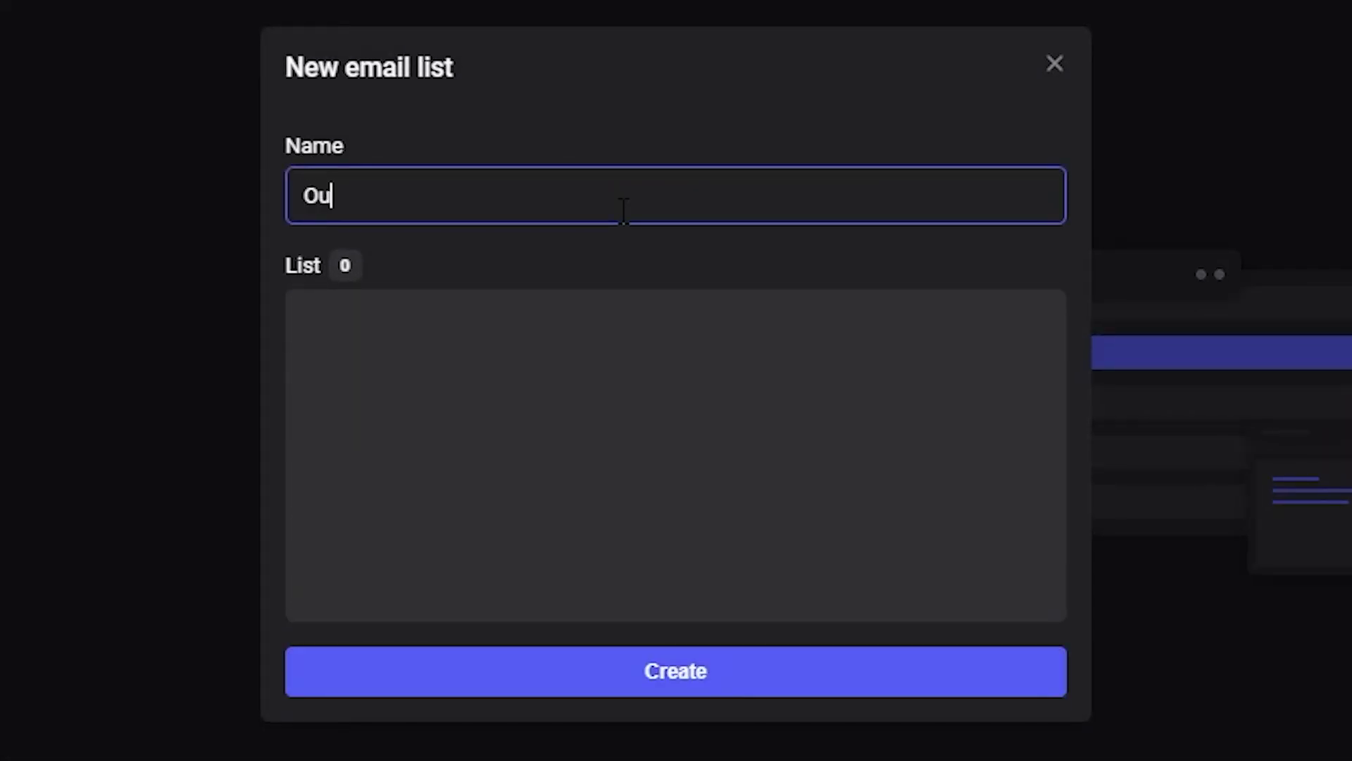
{"action": "type", "text": "tlook 1"}
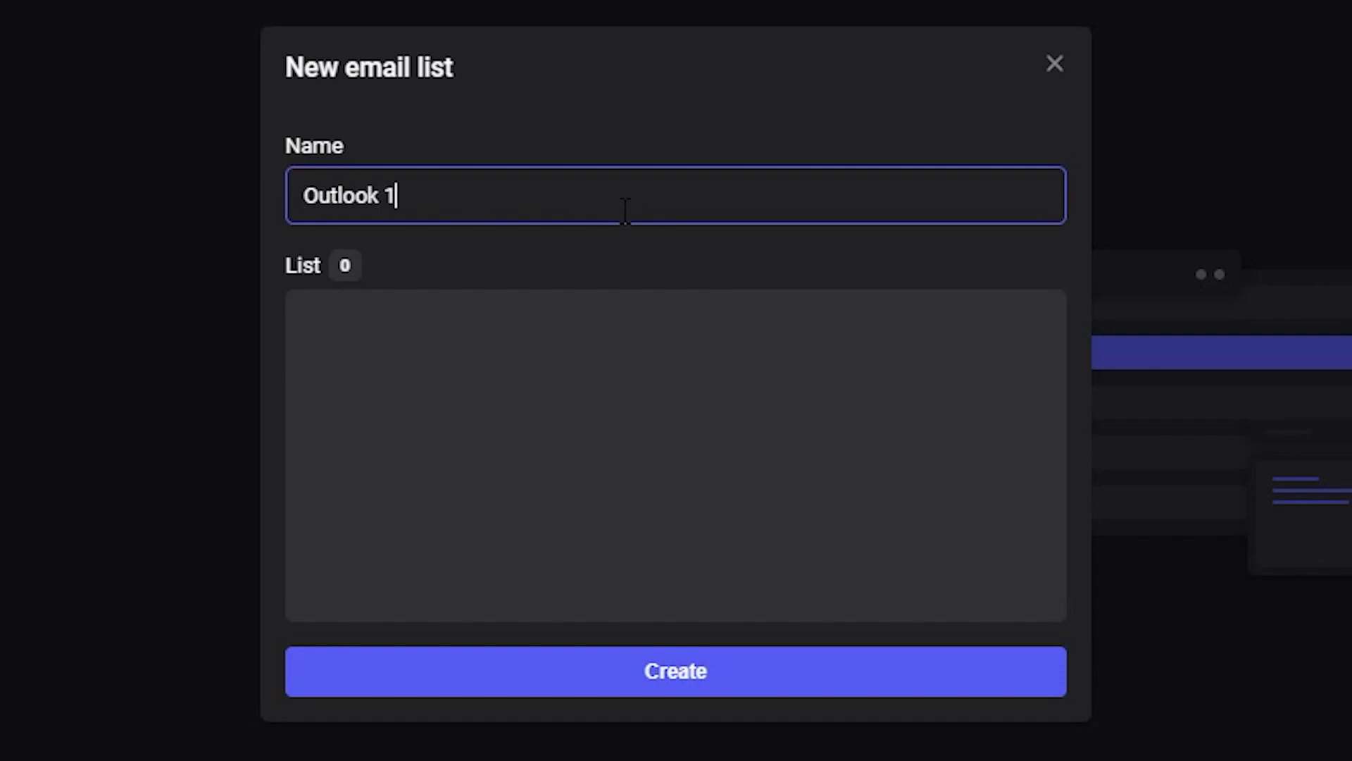
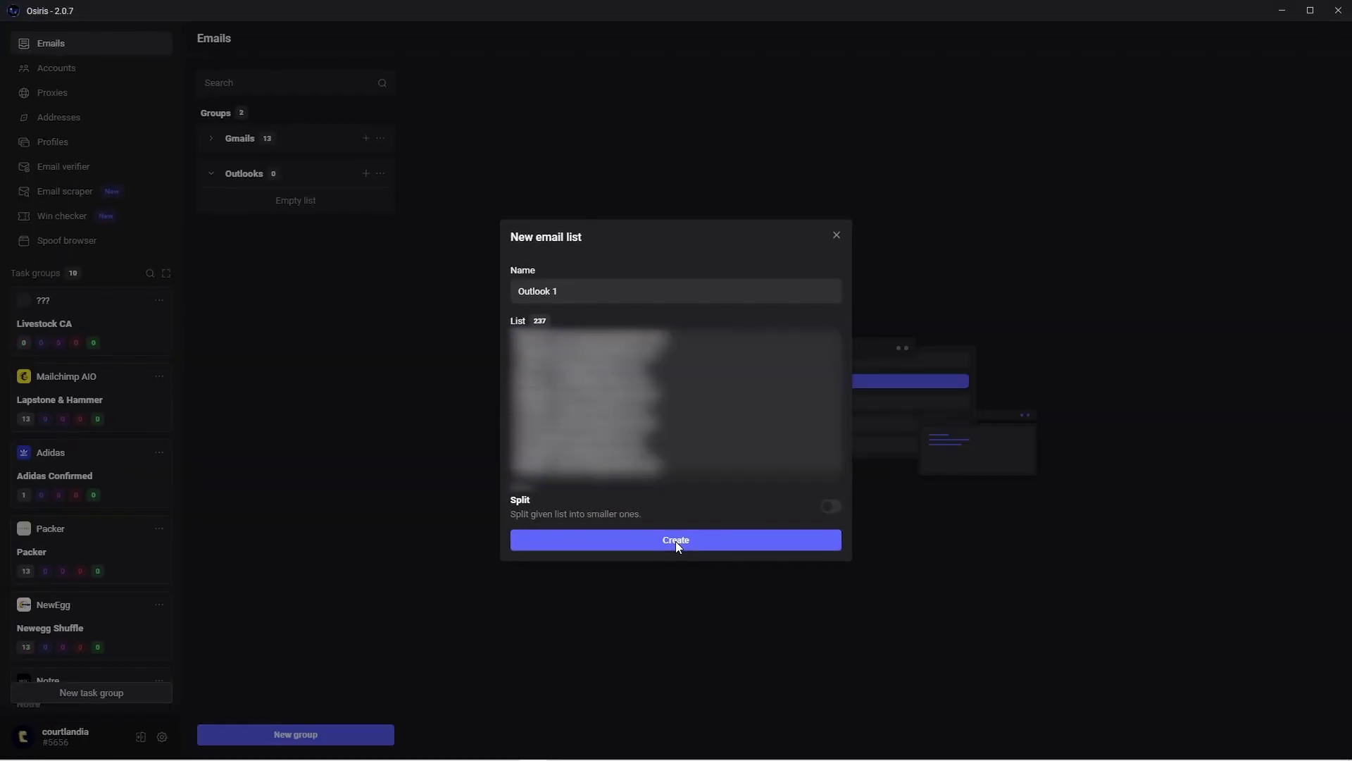
{"action": "left_click", "coordinate": [642, 729]}
Step: Open the Outlook 1 list and examine its management options, split settings and the help on the email format
{"action": "left_click", "coordinate": [363, 207]}
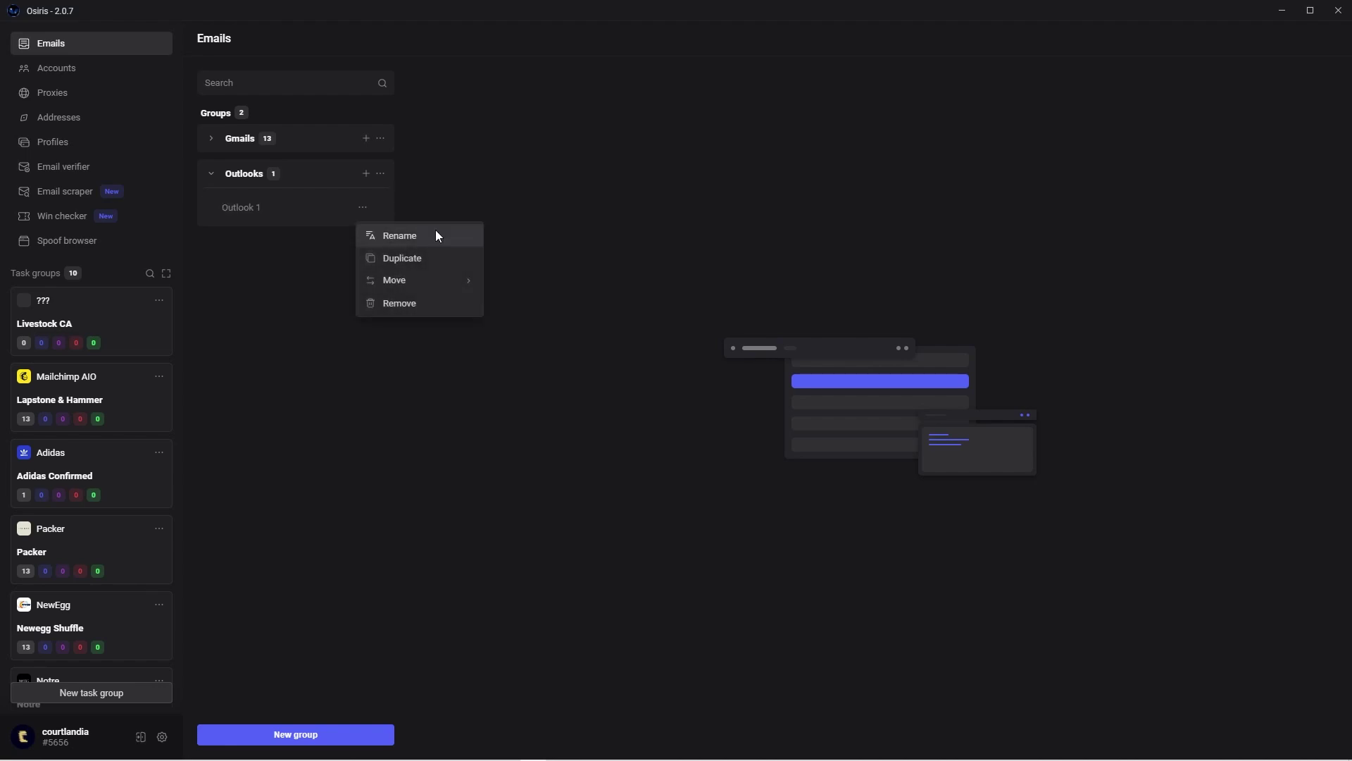
{"action": "mouse_move", "coordinate": [438, 285]}
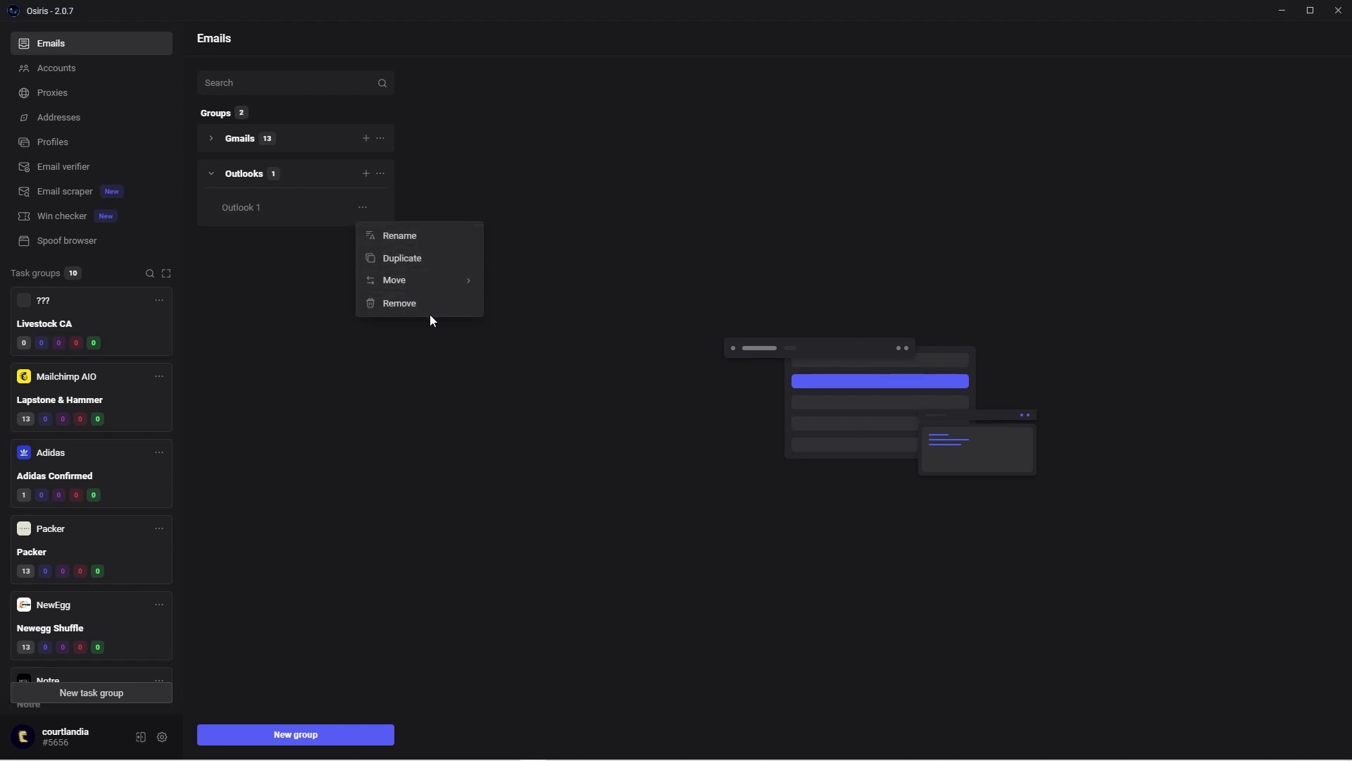
{"action": "left_click", "coordinate": [293, 211]}
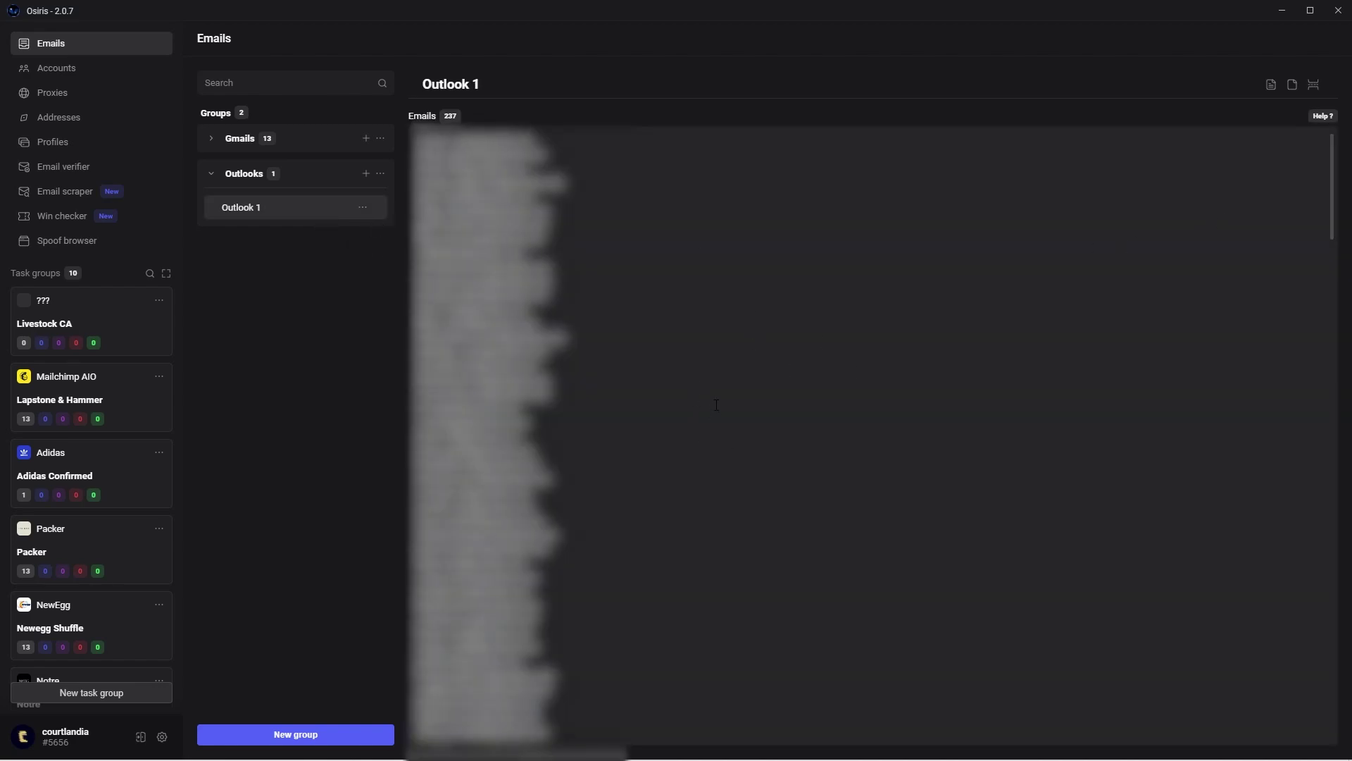
{"action": "left_click", "coordinate": [1314, 86]}
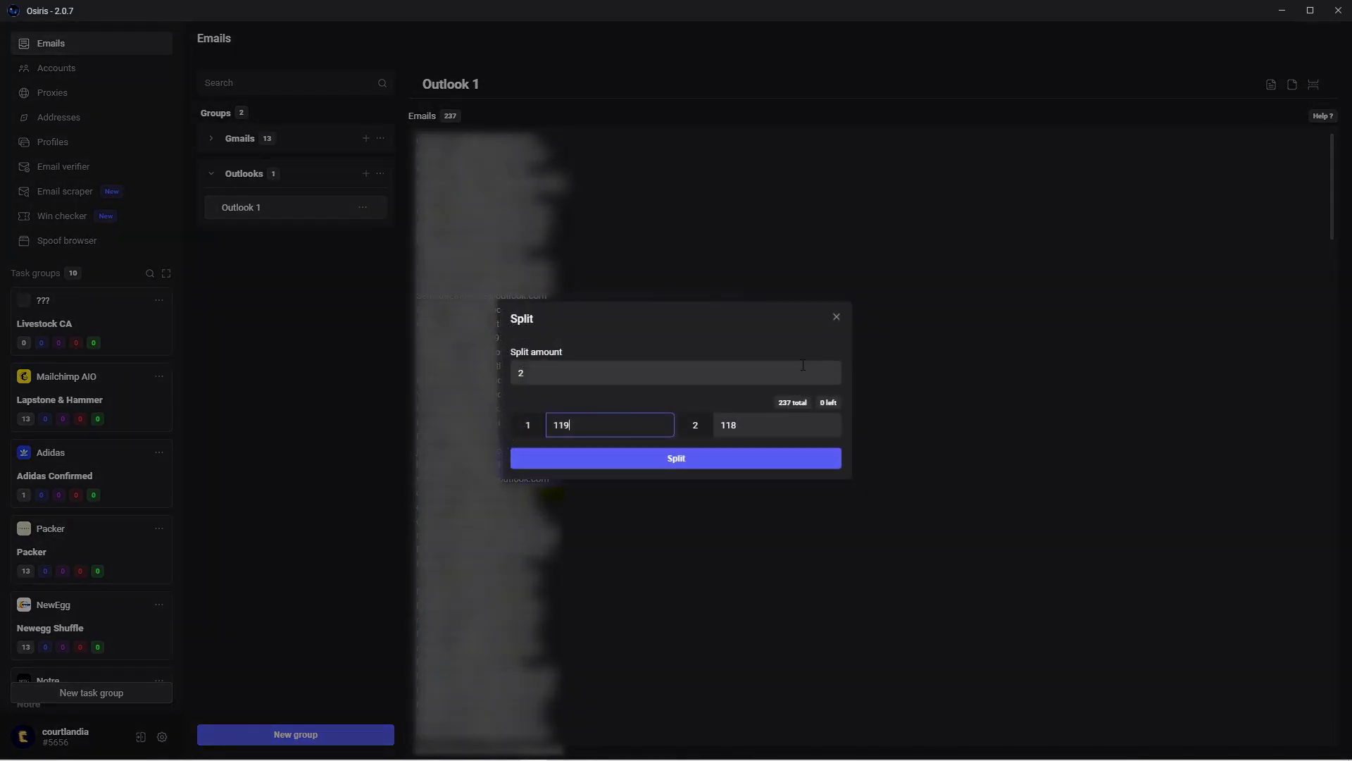
{"action": "left_click", "coordinate": [1321, 118]}
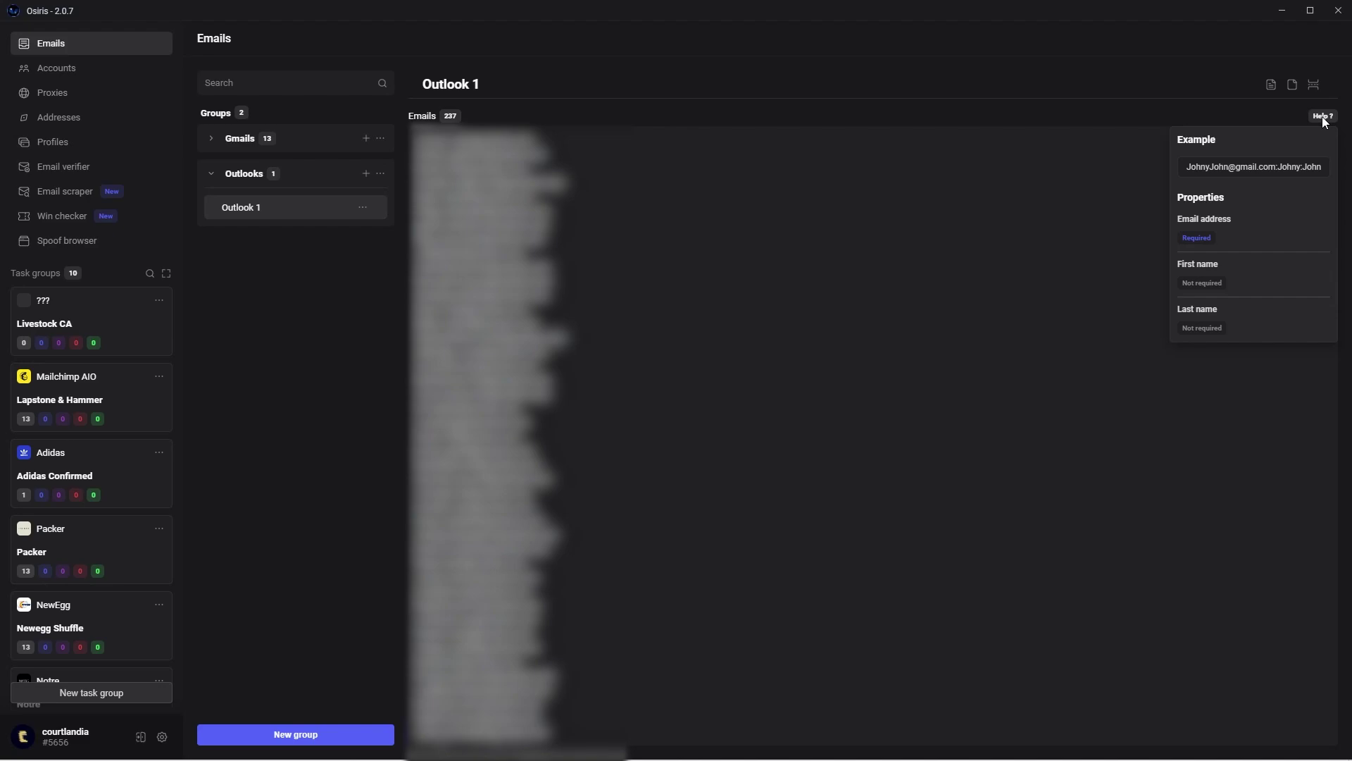
Step: Expand the Darkside Initiative account group and open its Darkside Initiative Gmail 1 list
{"action": "left_click", "coordinate": [56, 68]}
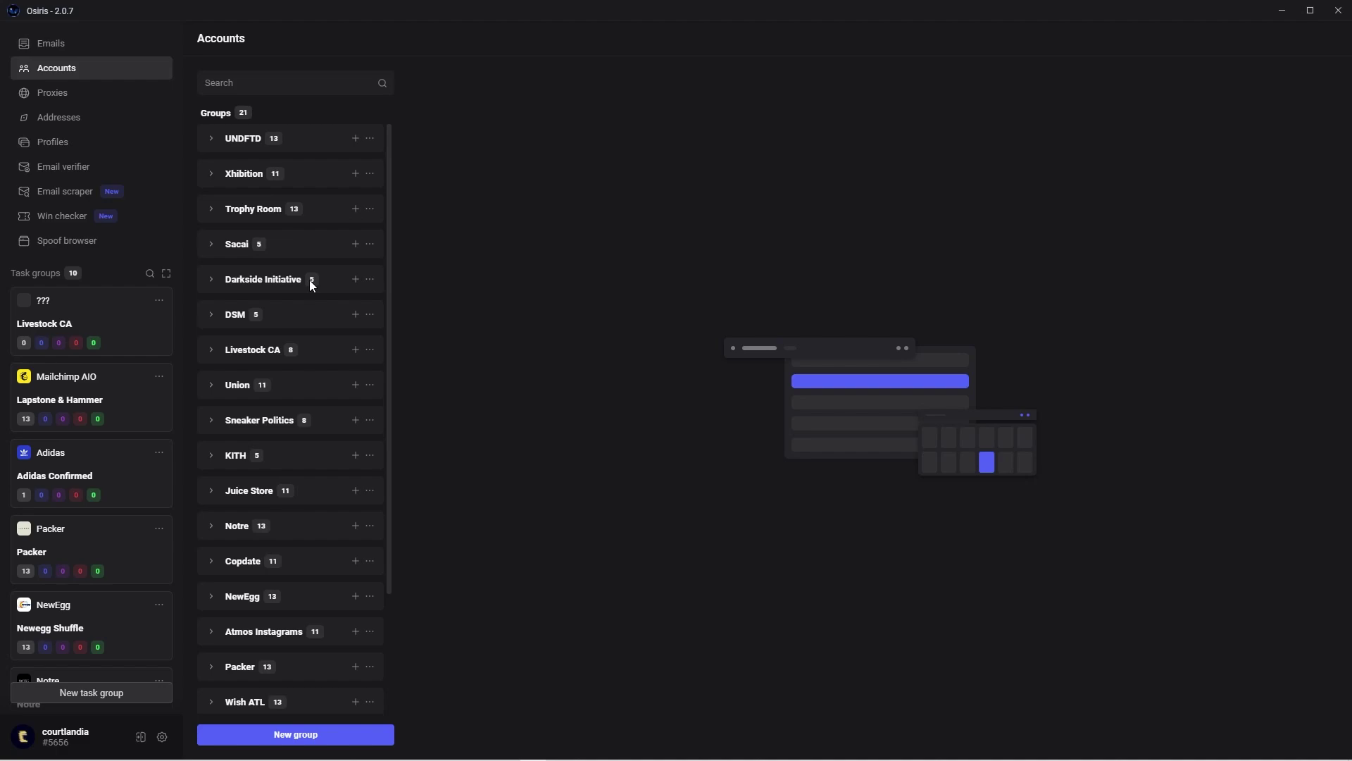
{"action": "left_click", "coordinate": [211, 280]}
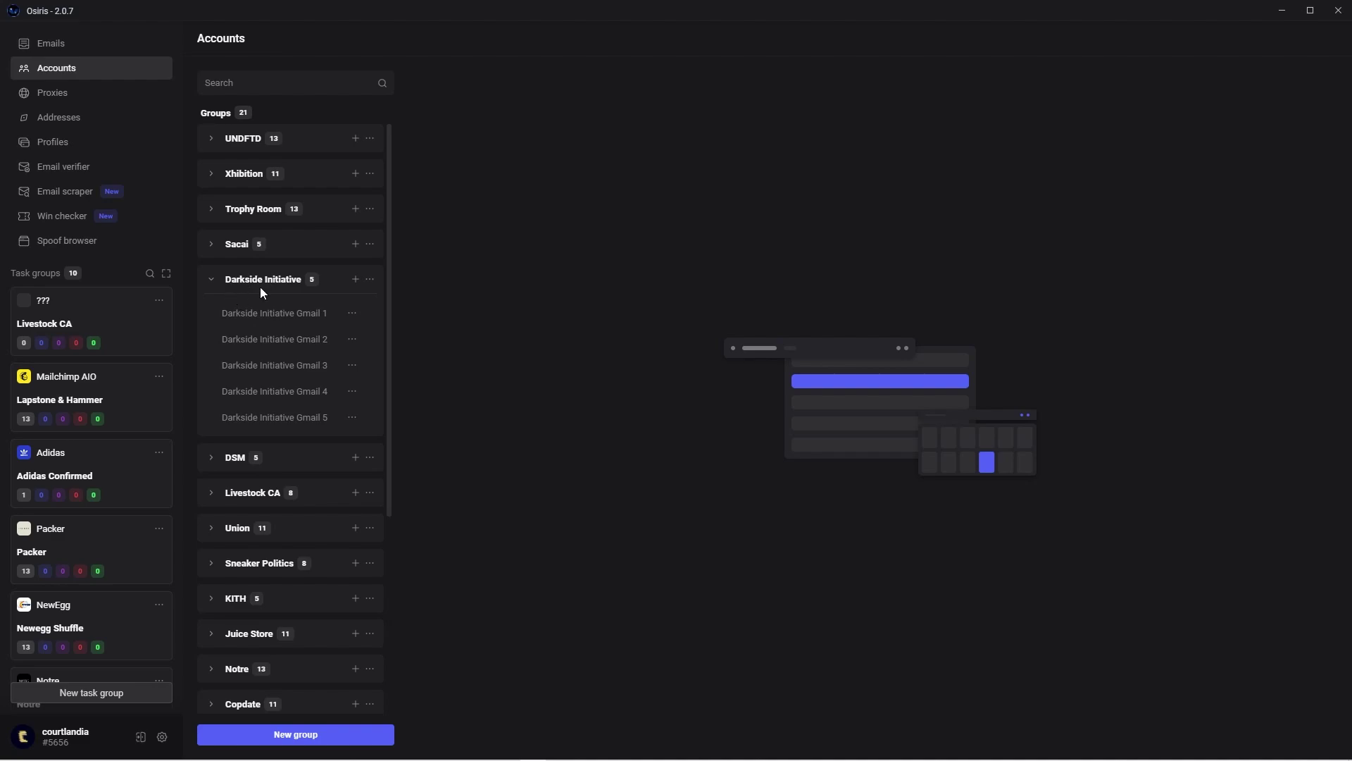
{"action": "left_click", "coordinate": [310, 316]}
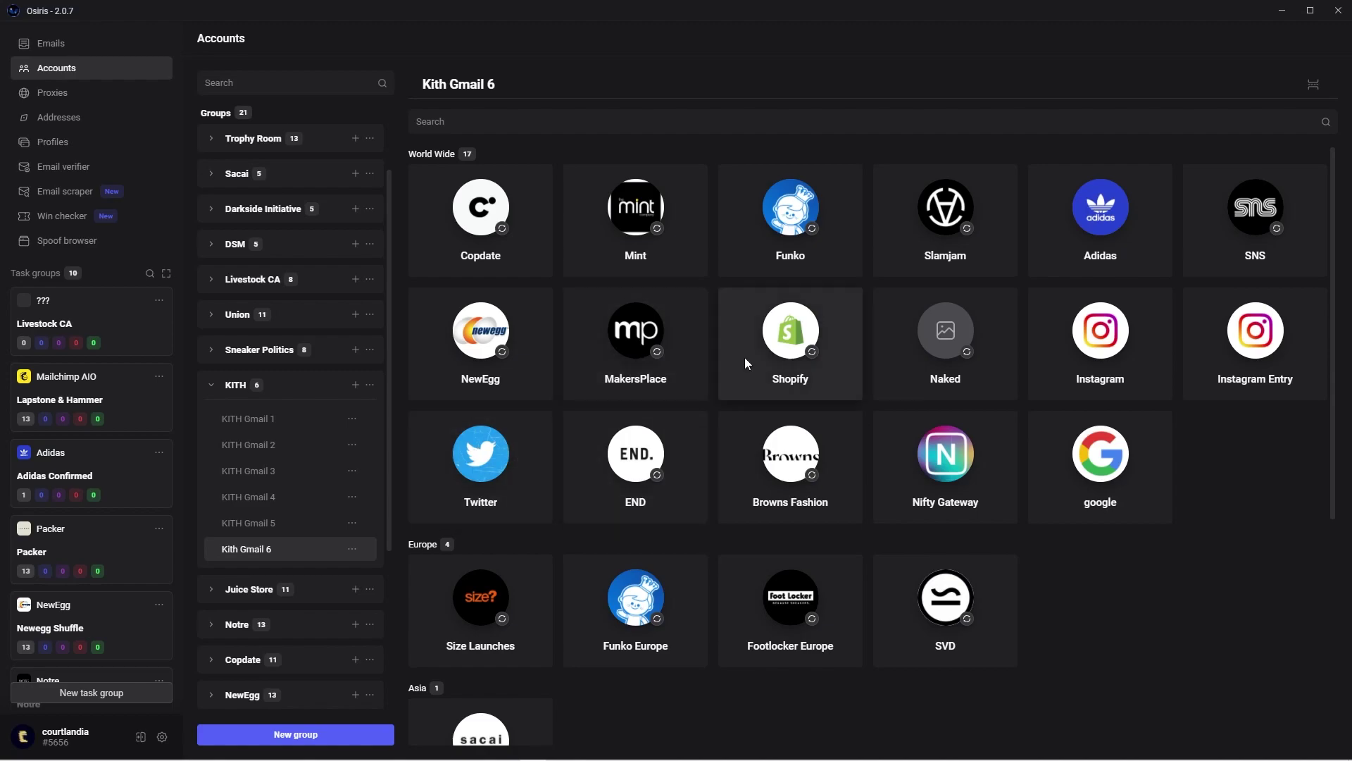
Step: Open the Shopify account generator for Kith Gmail 6 and examine its fields and captcha solver choices
{"action": "left_click", "coordinate": [798, 362]}
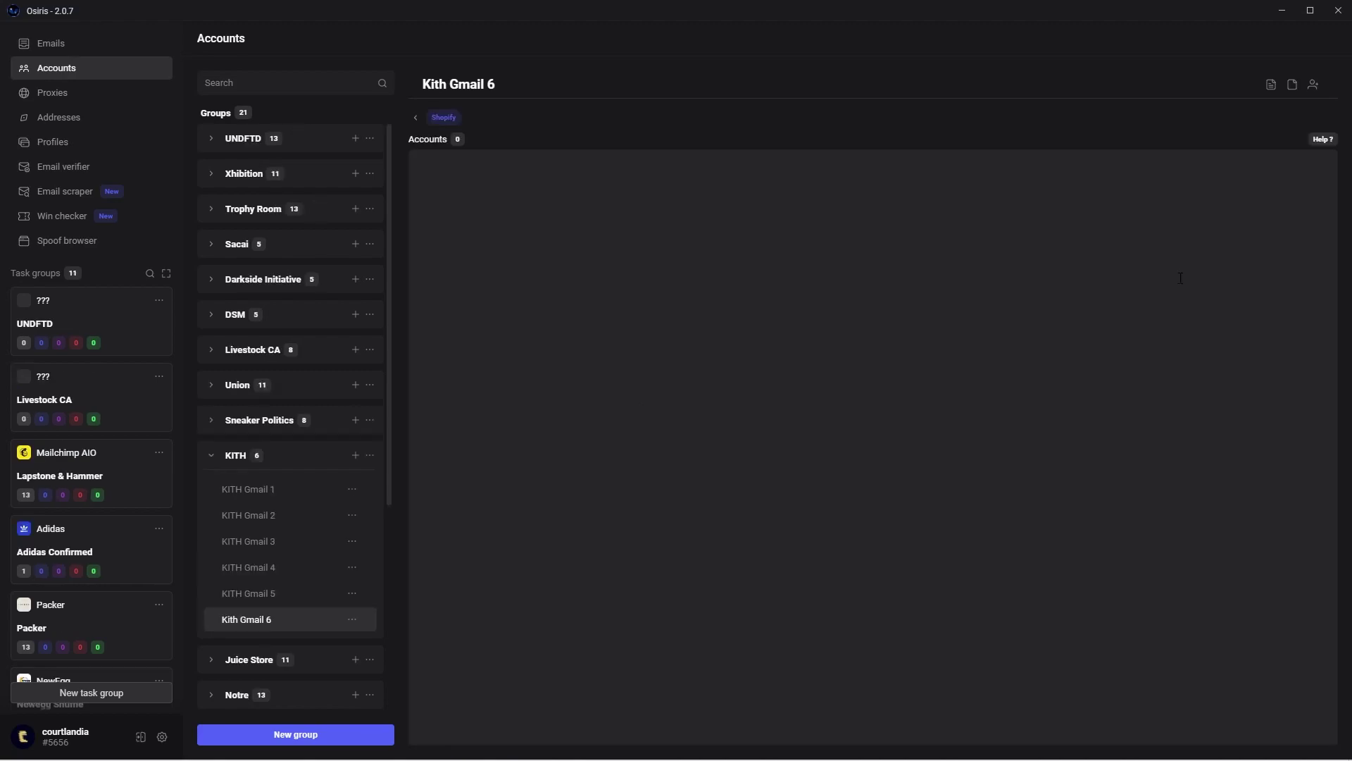
{"action": "left_click", "coordinate": [1314, 85]}
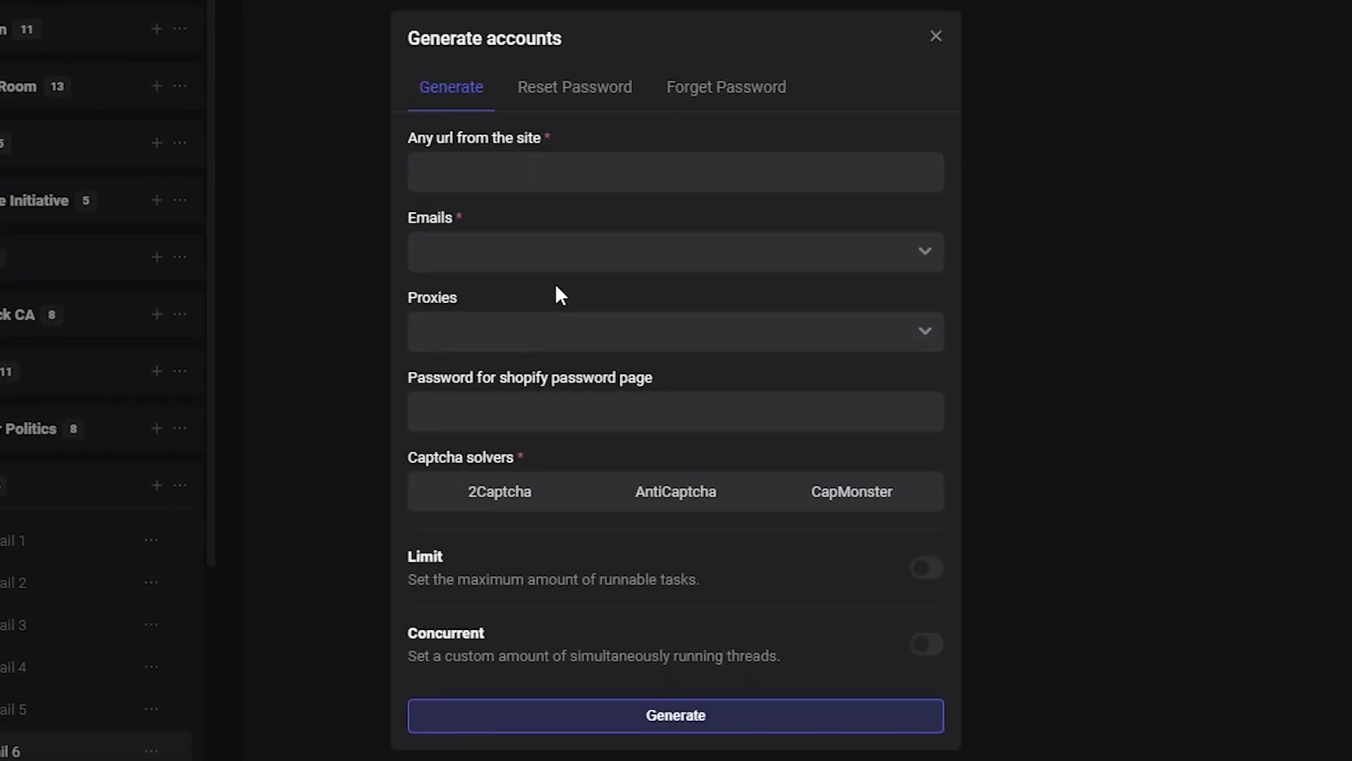
{"action": "left_click", "coordinate": [638, 503]}
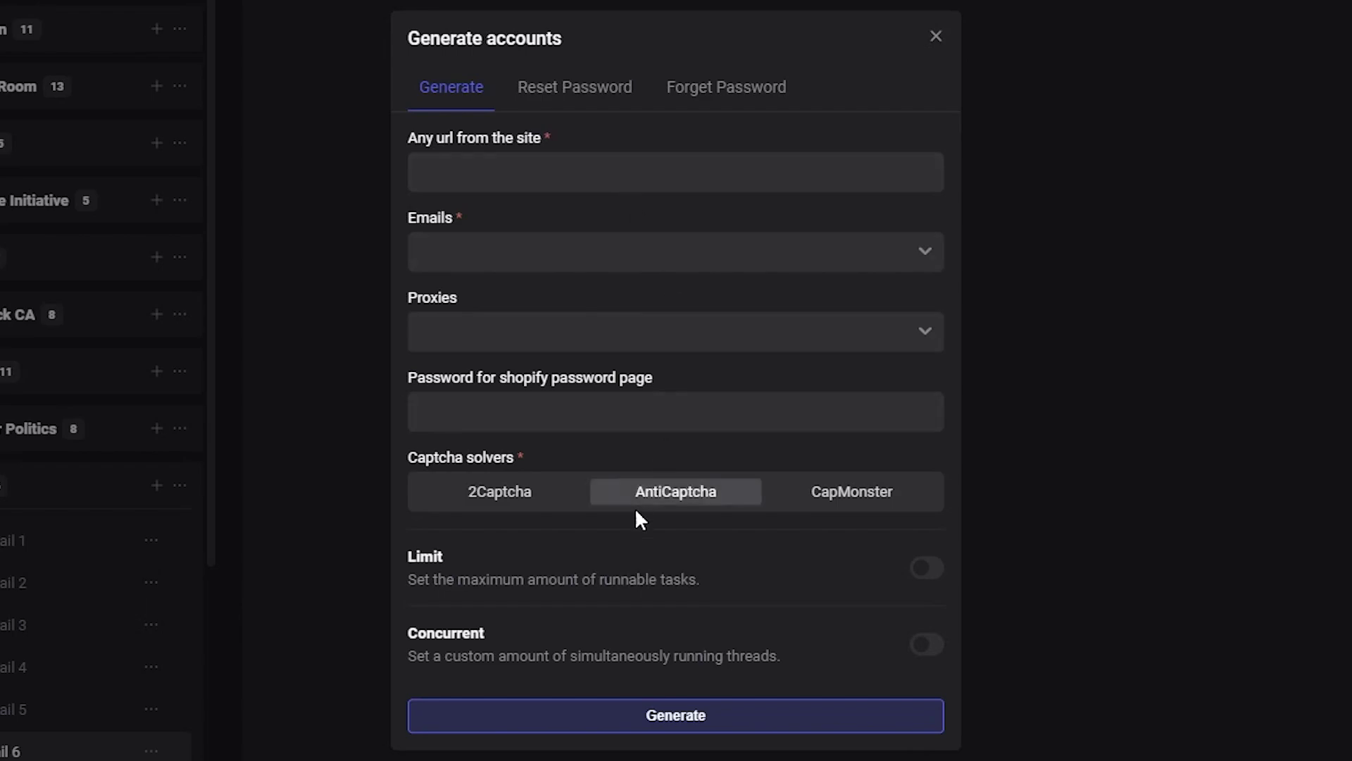
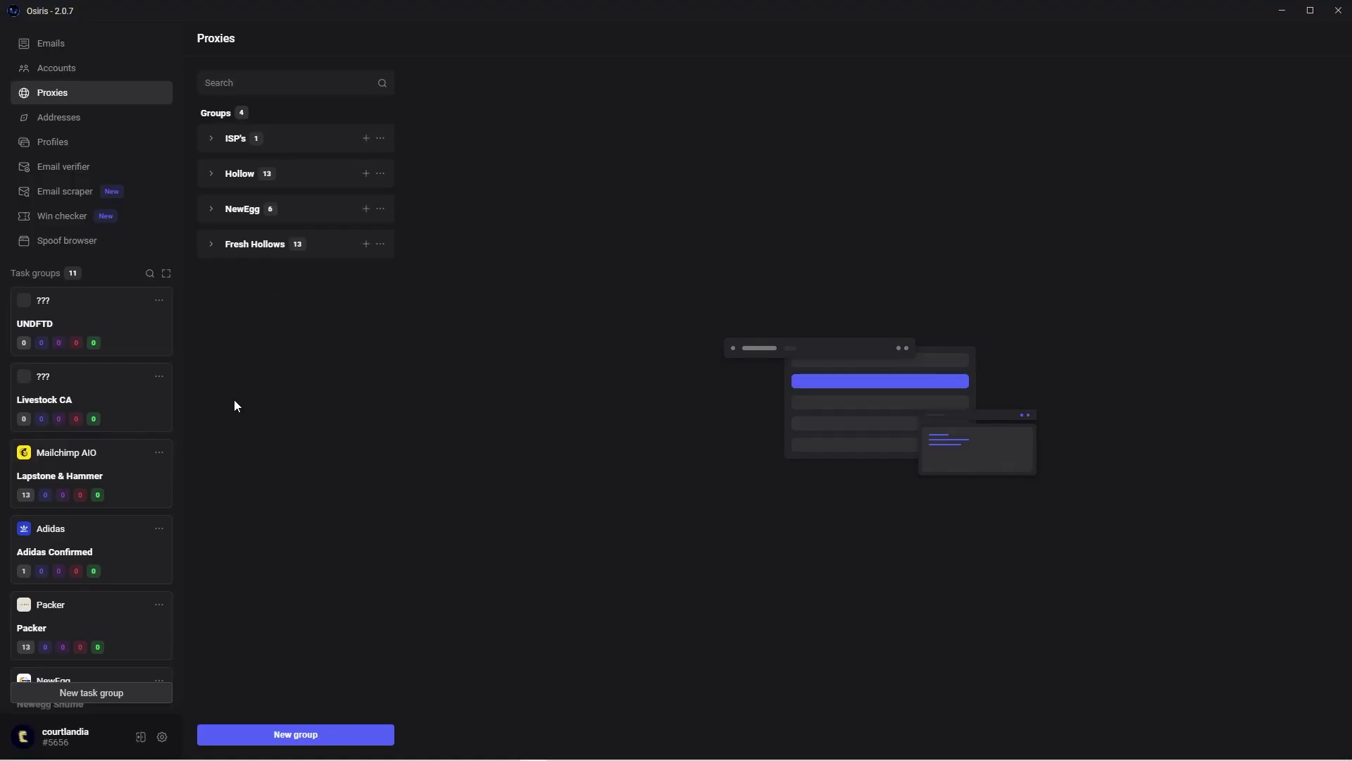
Step: Look through the Oc proxy list in the ISP's group and the Xhibition Gmail 1 address list
{"action": "left_click", "coordinate": [218, 138]}
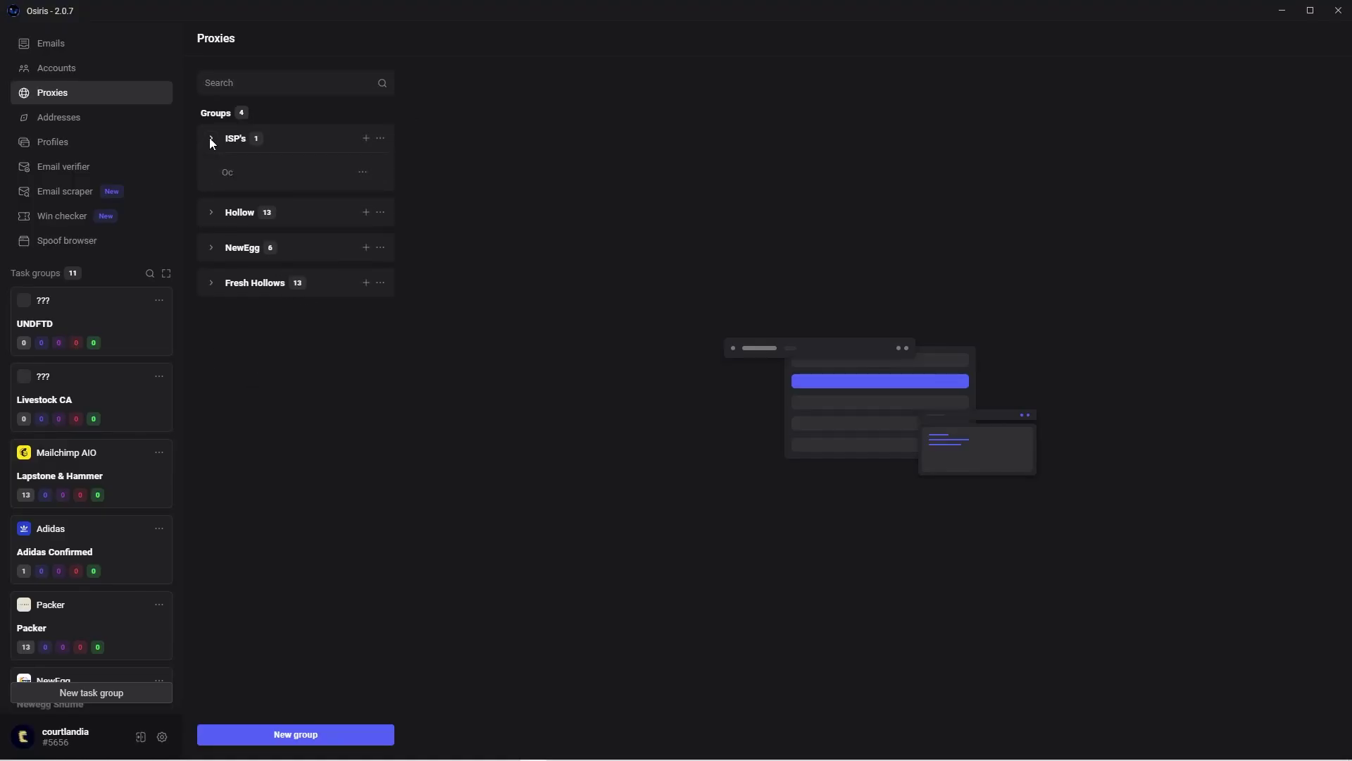
{"action": "left_click", "coordinate": [263, 181]}
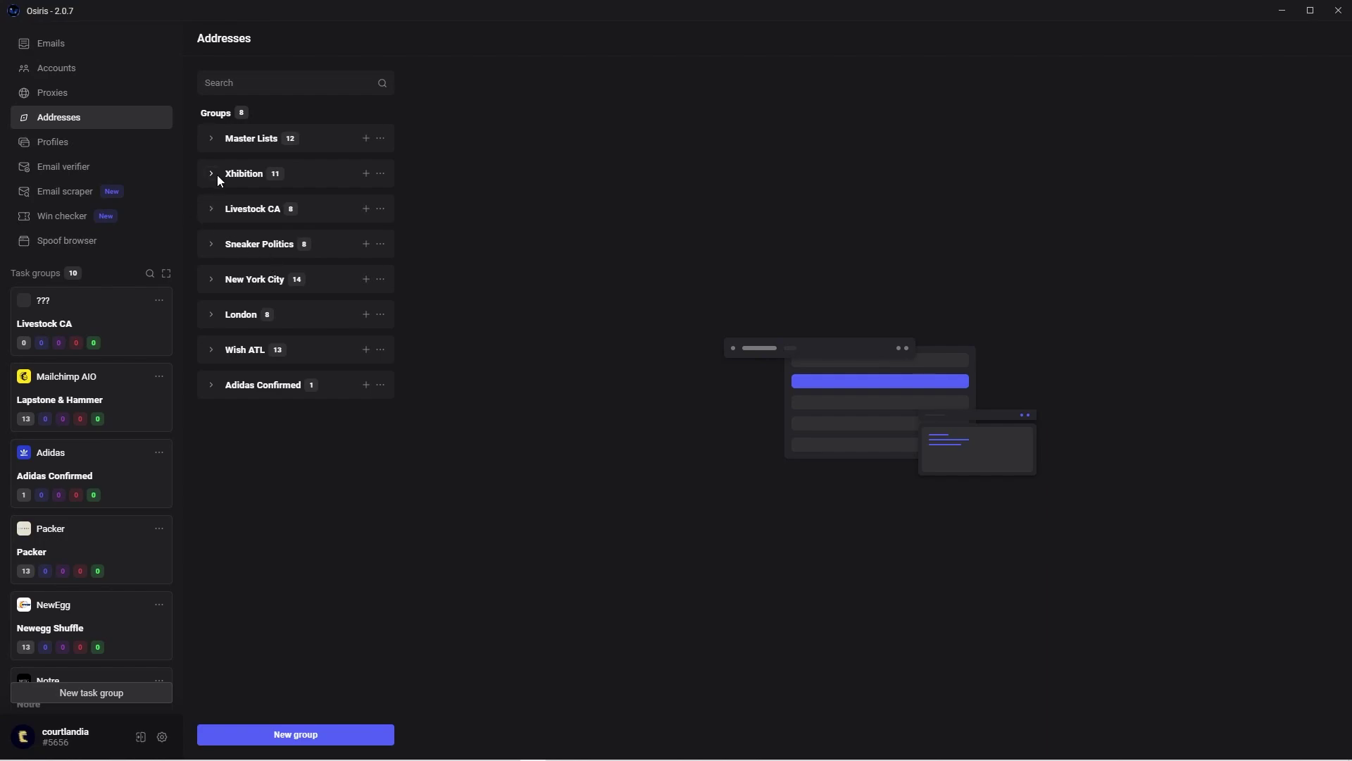
{"action": "left_click", "coordinate": [210, 176]}
{"action": "left_click", "coordinate": [310, 209]}
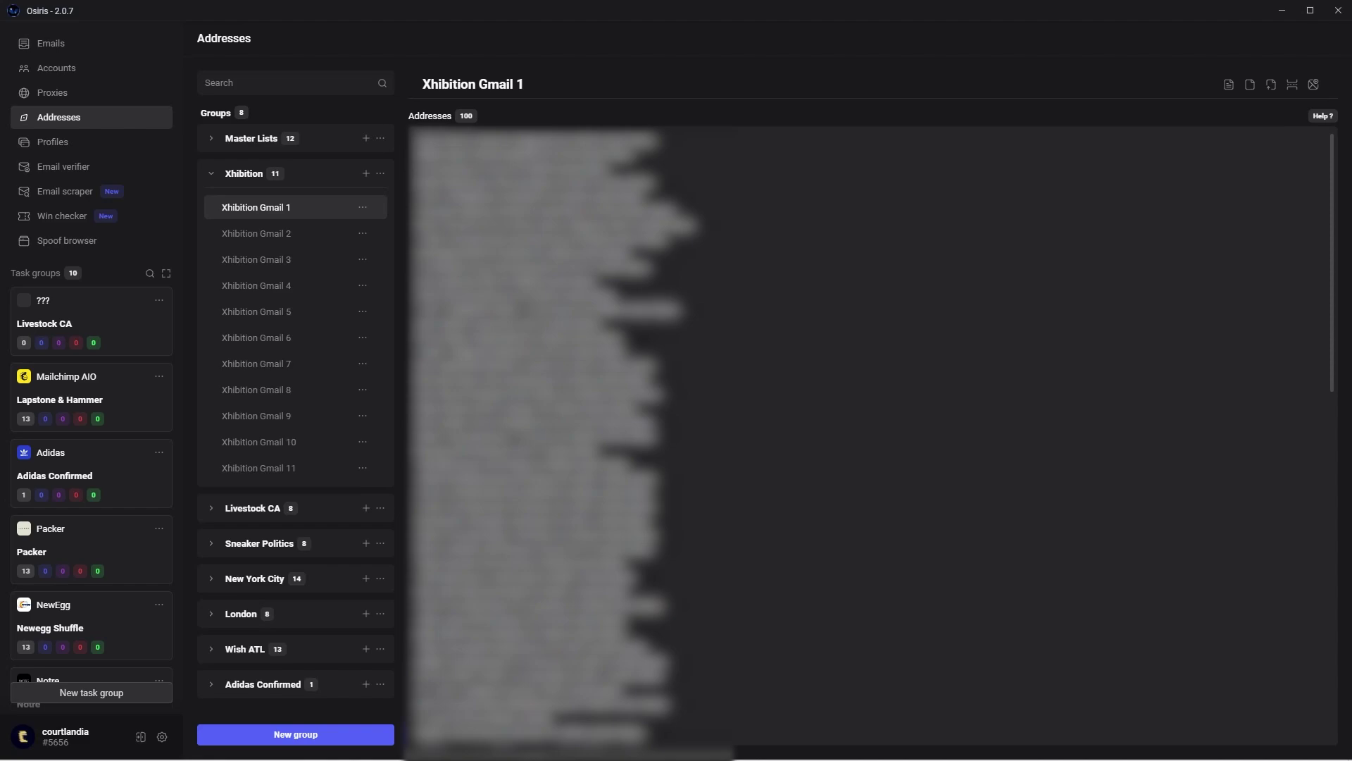
Step: Look over the profile groups and the task groups, including the task group search and the Lapstone & Hammer group's options
{"action": "left_click", "coordinate": [53, 142]}
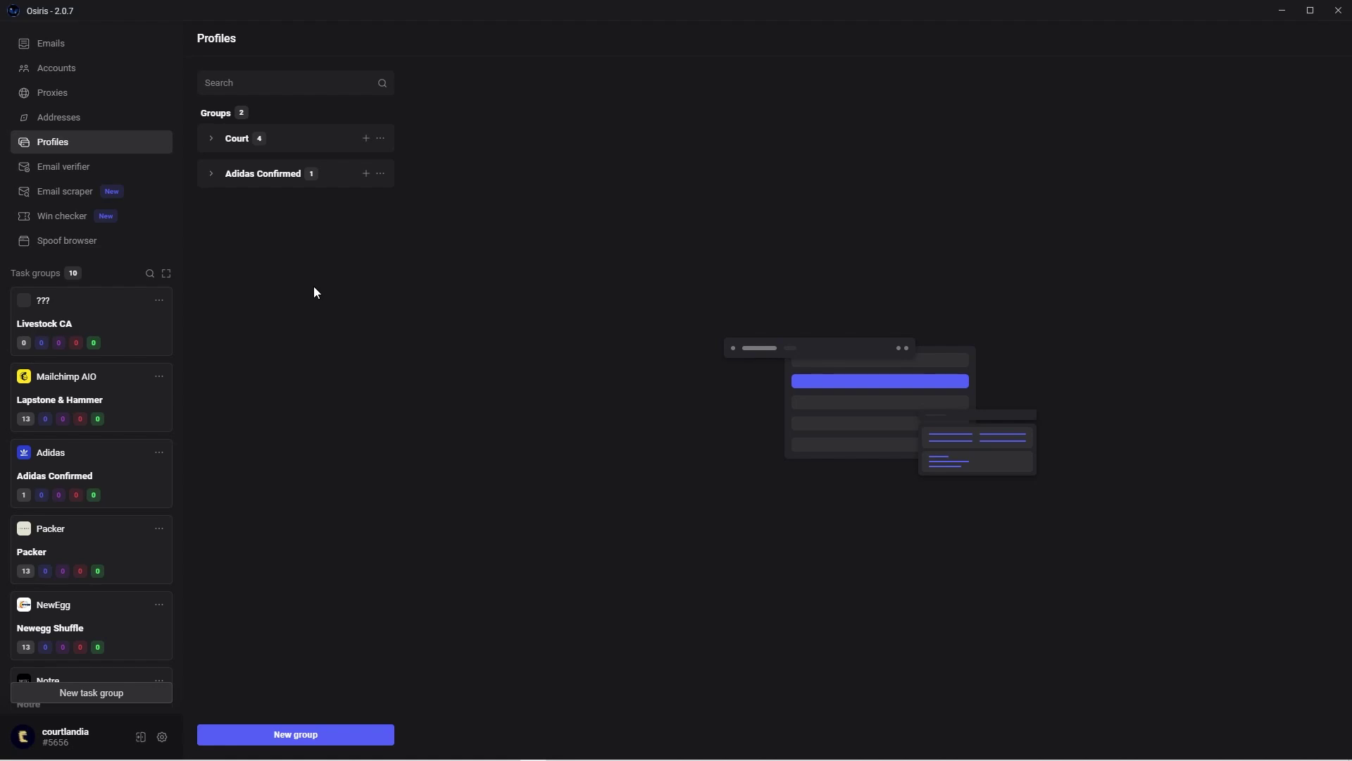
{"action": "scroll", "coordinate": [126, 296], "scroll_direction": "down", "scroll_amount": 1}
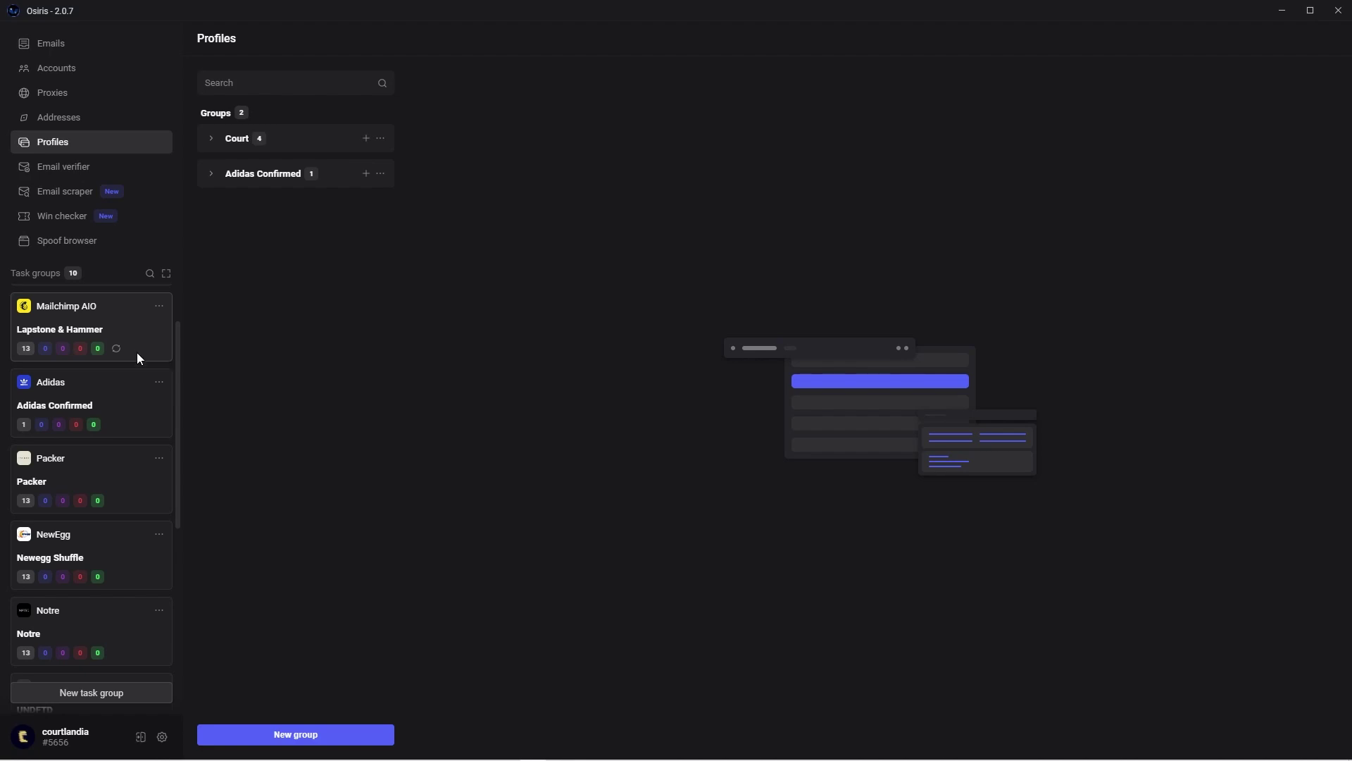
{"action": "scroll", "coordinate": [137, 348], "scroll_direction": "up", "scroll_amount": 2}
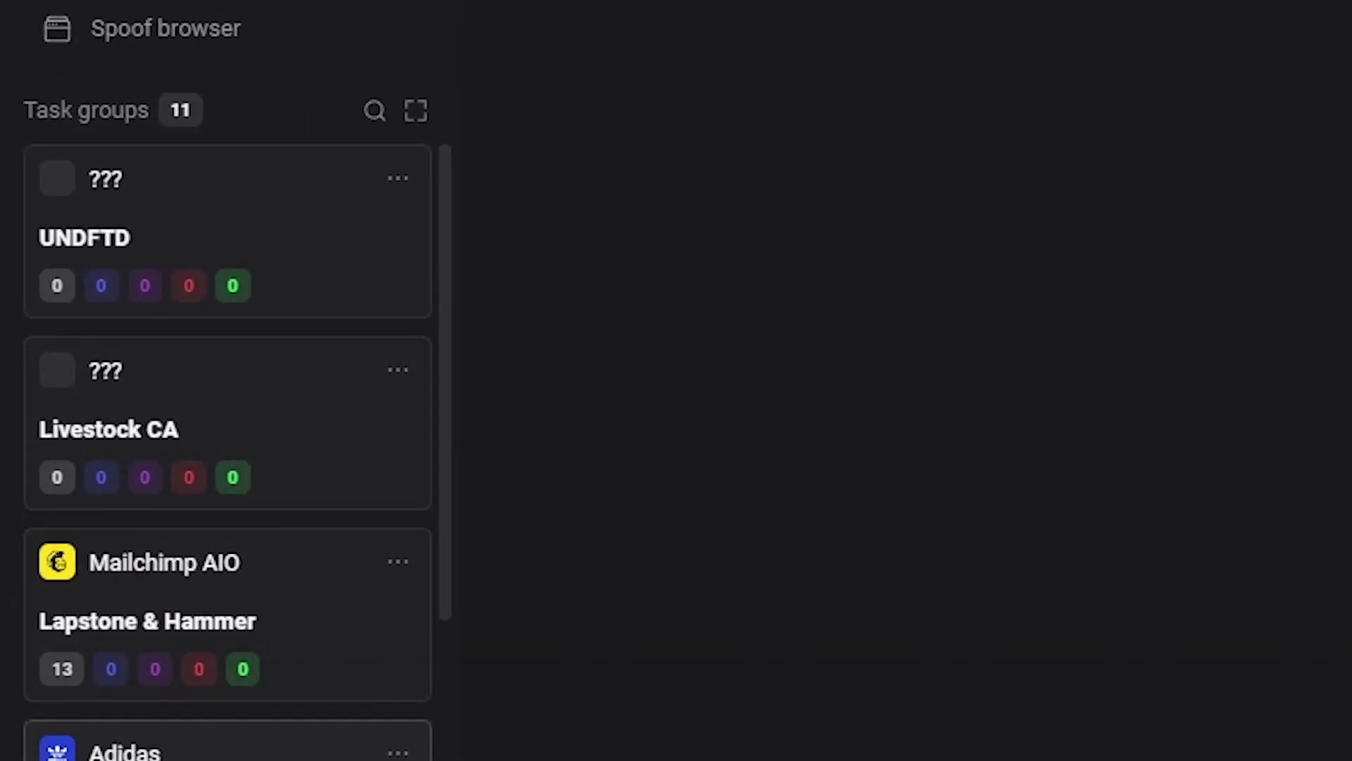
{"action": "left_click", "coordinate": [374, 110]}
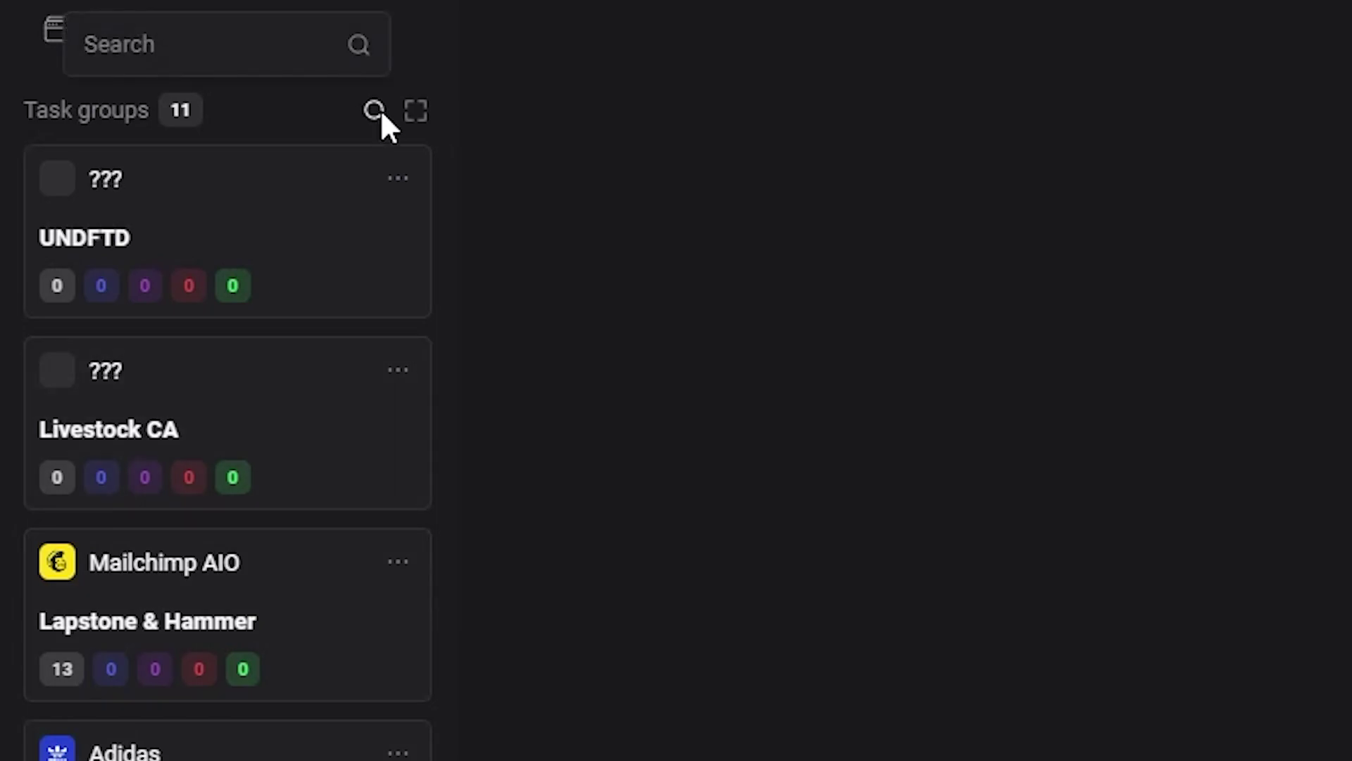
{"action": "left_click", "coordinate": [375, 107]}
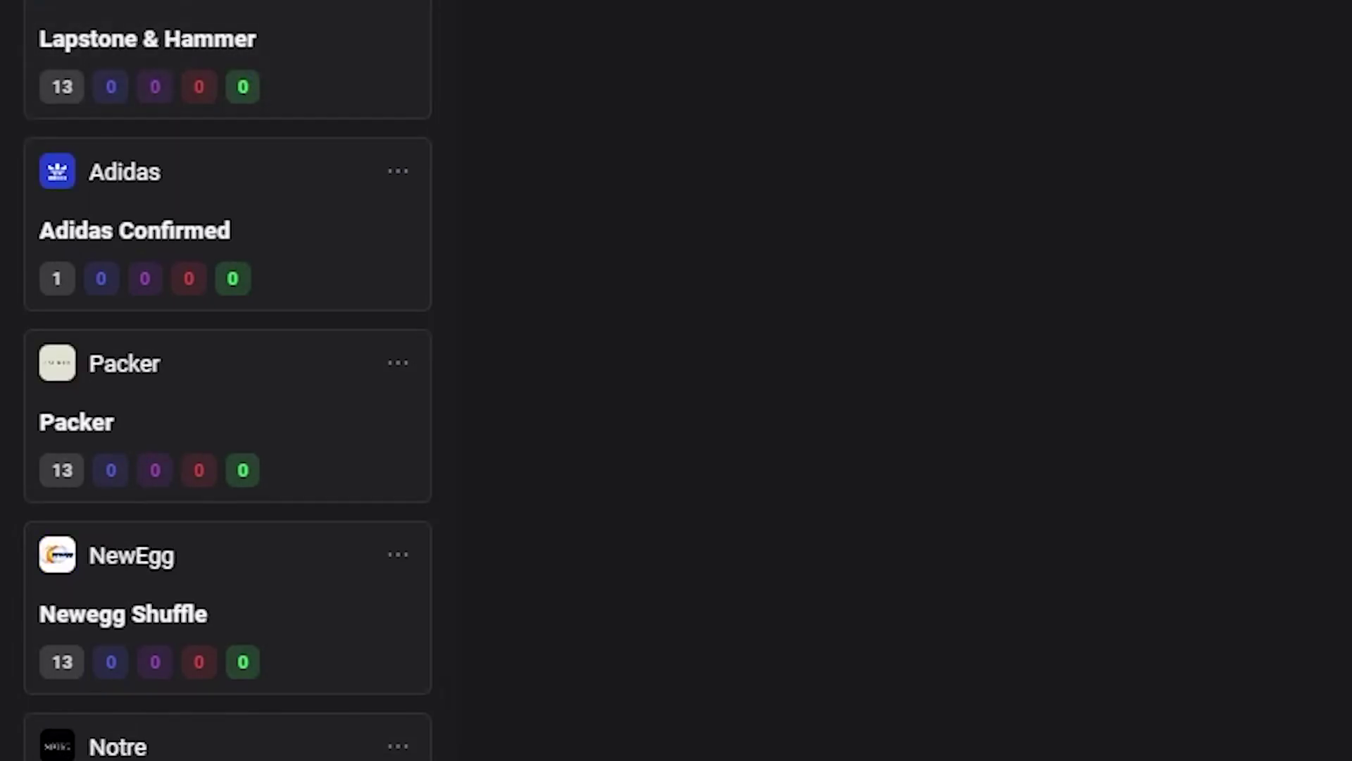
{"action": "scroll", "coordinate": [390, 323], "scroll_direction": "down", "scroll_amount": 3}
{"action": "left_click", "coordinate": [398, 192]}
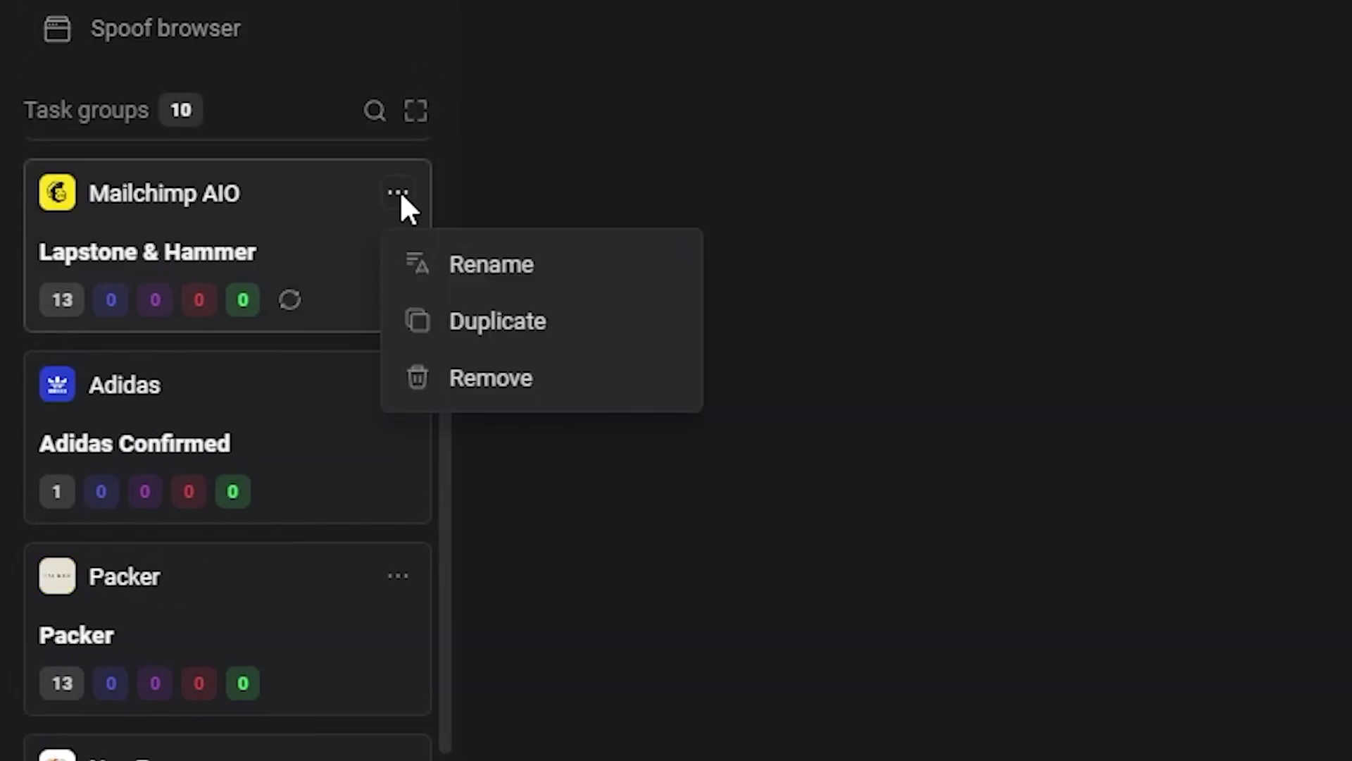
{"action": "left_click", "coordinate": [65, 306]}
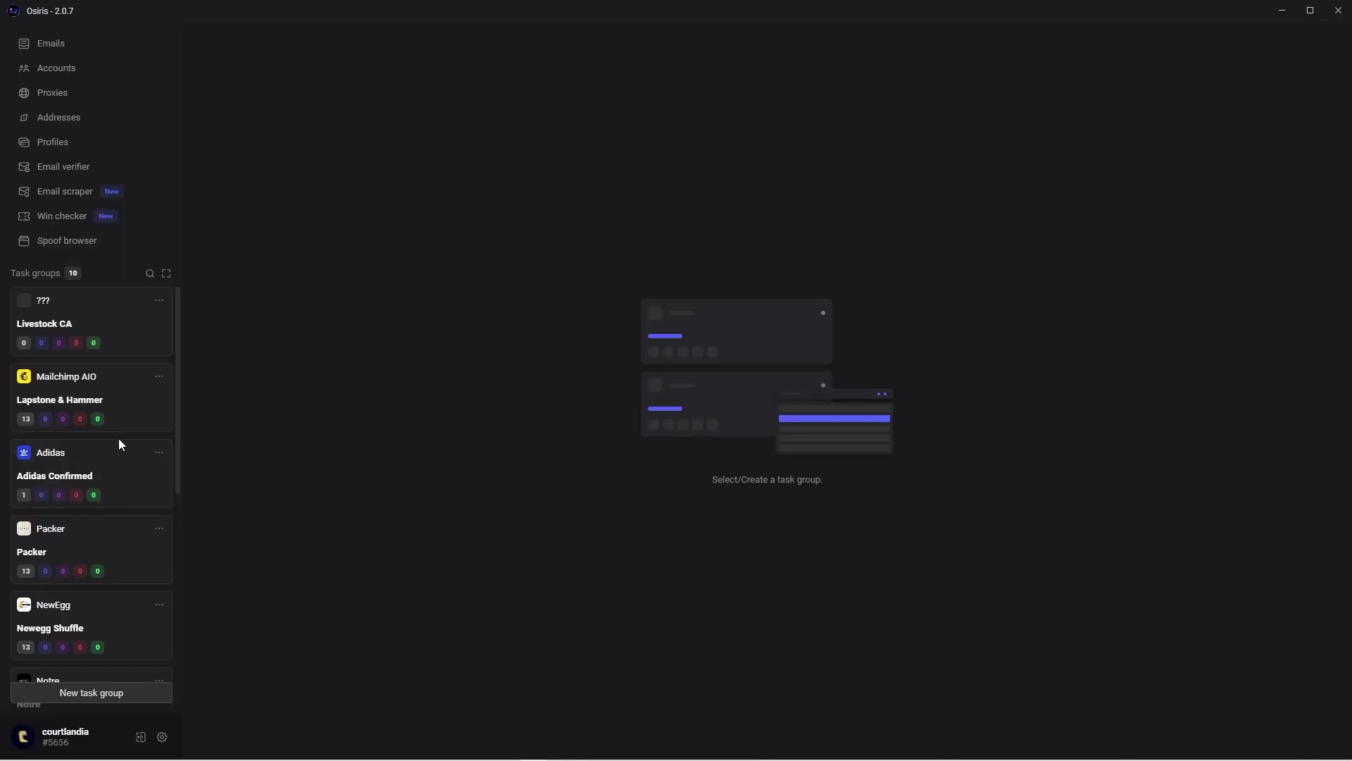
Step: Create a new task group named UNDFTD
{"action": "left_click", "coordinate": [120, 697]}
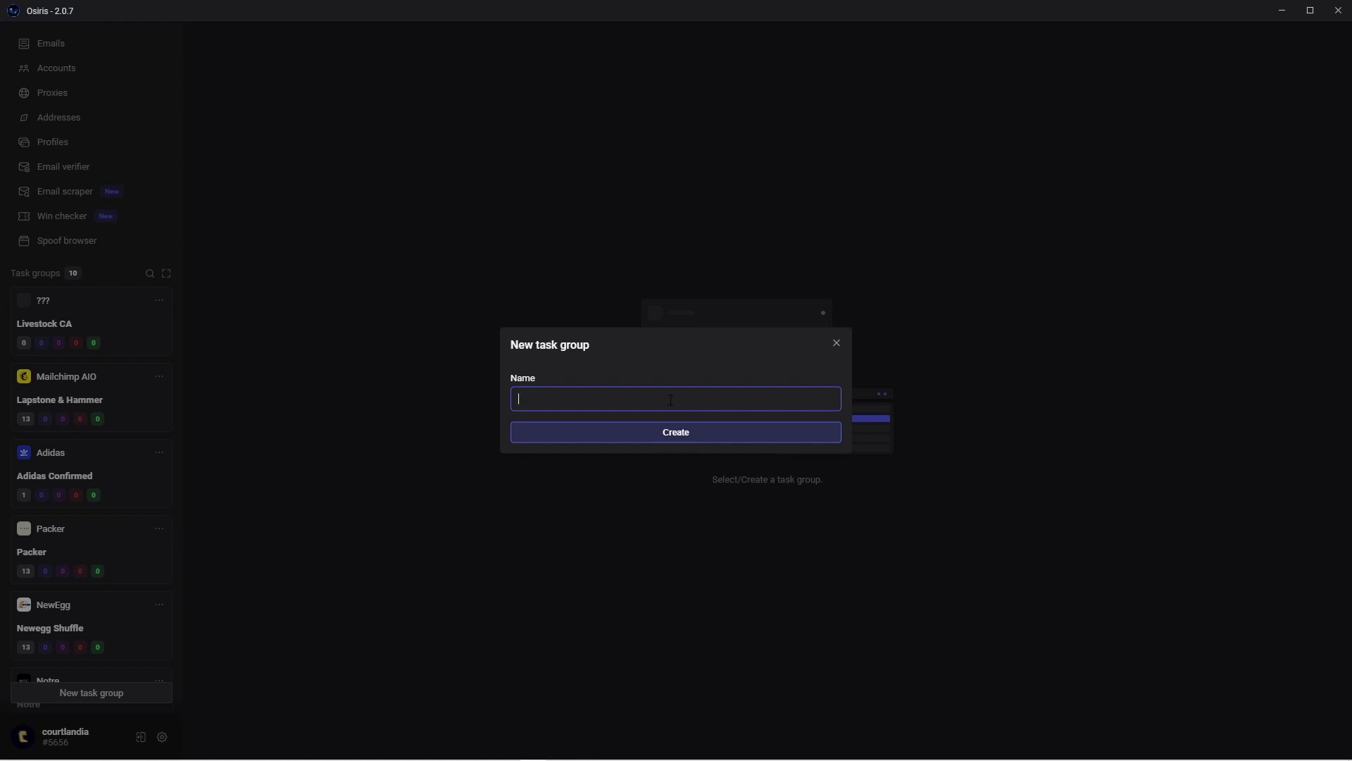
{"action": "type", "text": "UNDFTD"}
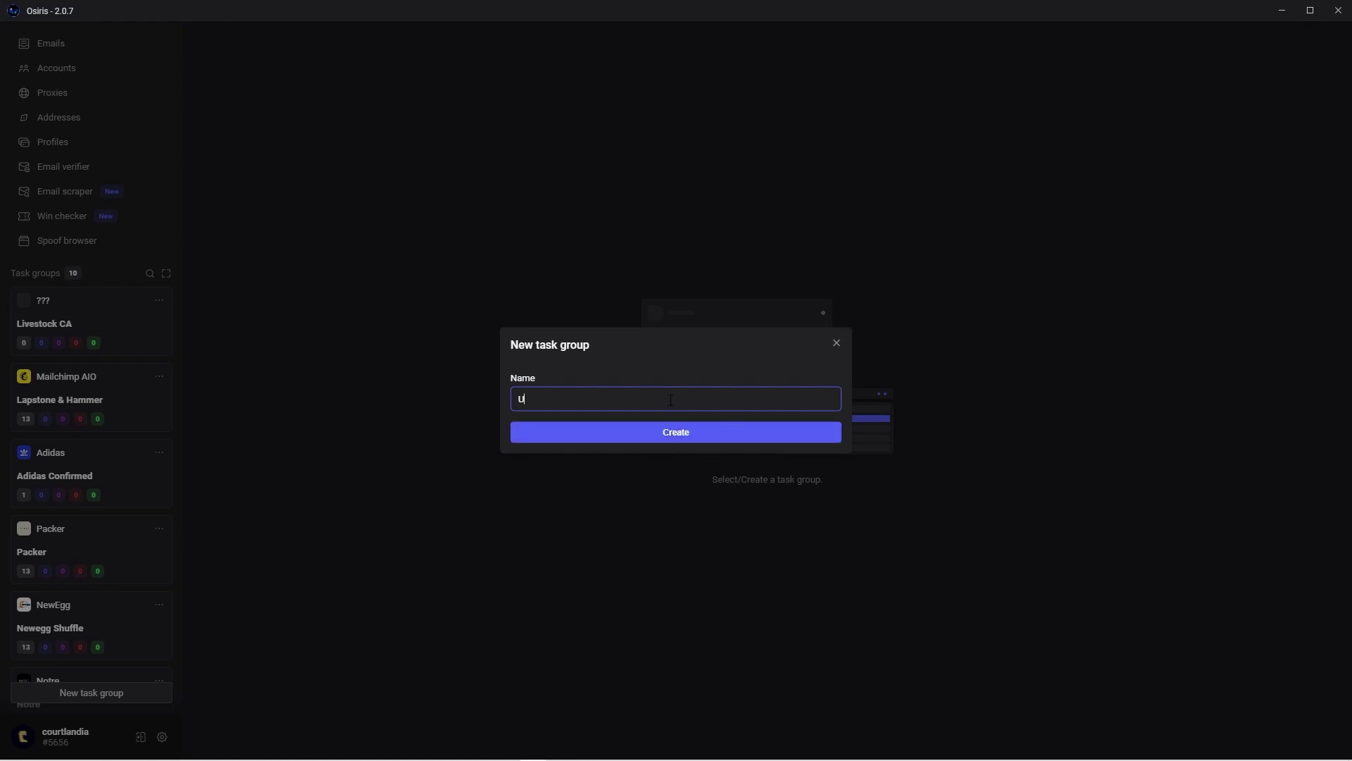
{"action": "left_click", "coordinate": [688, 432]}
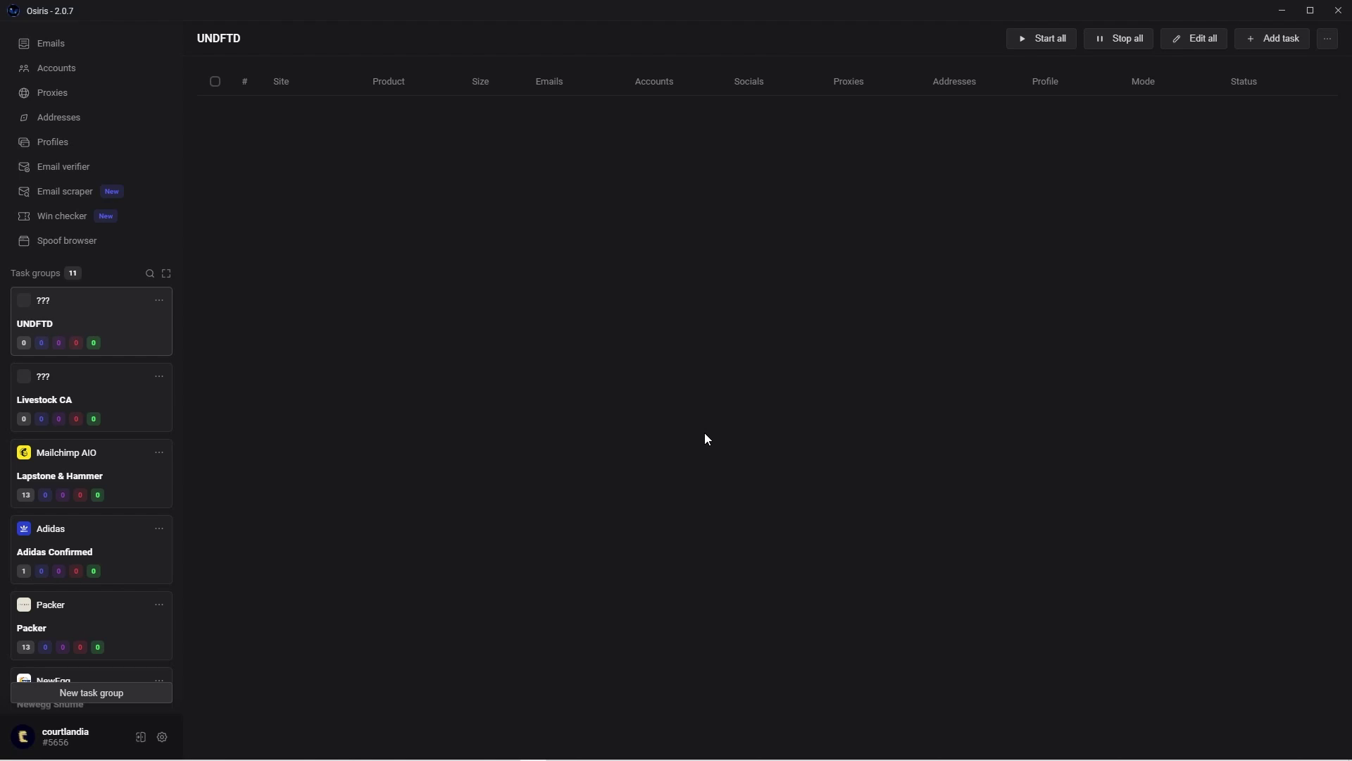
Step: Open a new Launches AIO task form for the UNDFTD group and examine its fields and settings, plus the Lapstone & Hammer group's first task
{"action": "left_click", "coordinate": [1282, 46]}
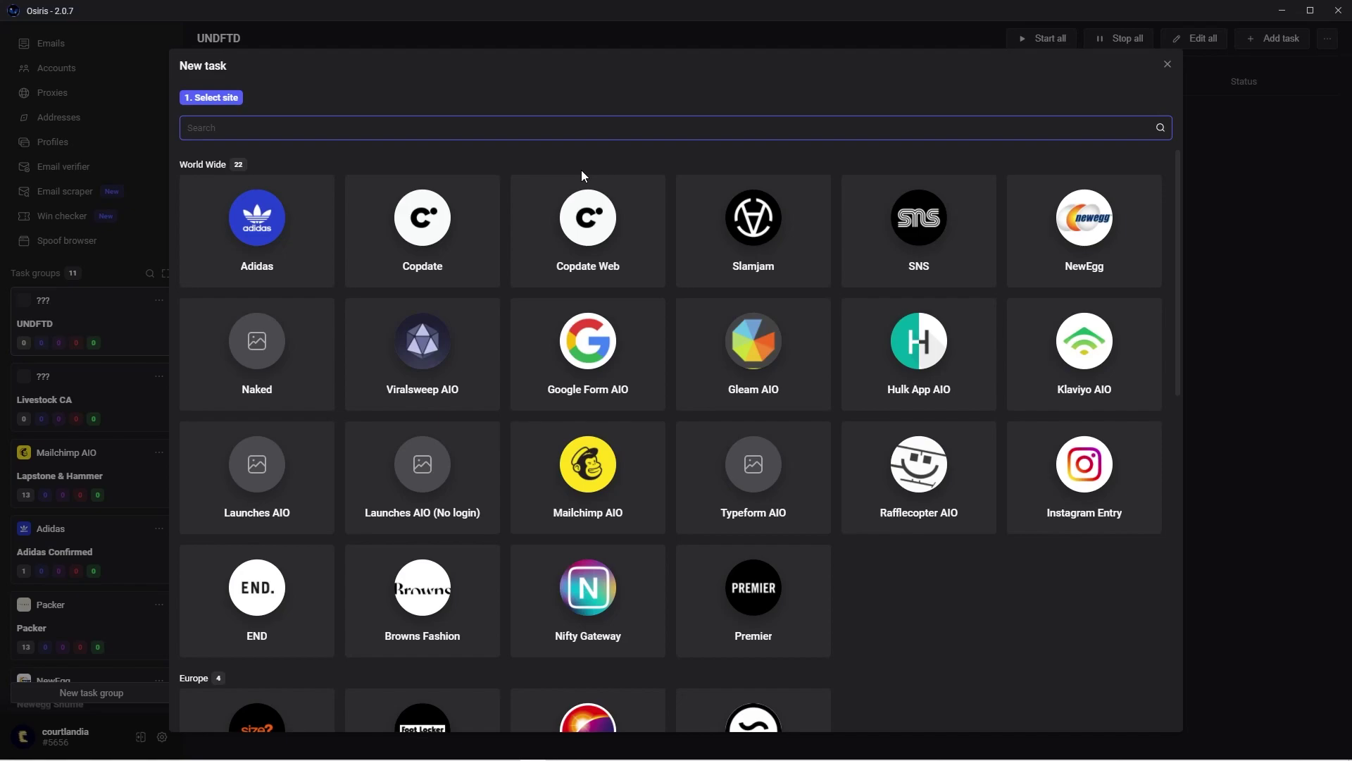
{"action": "left_click", "coordinate": [305, 460]}
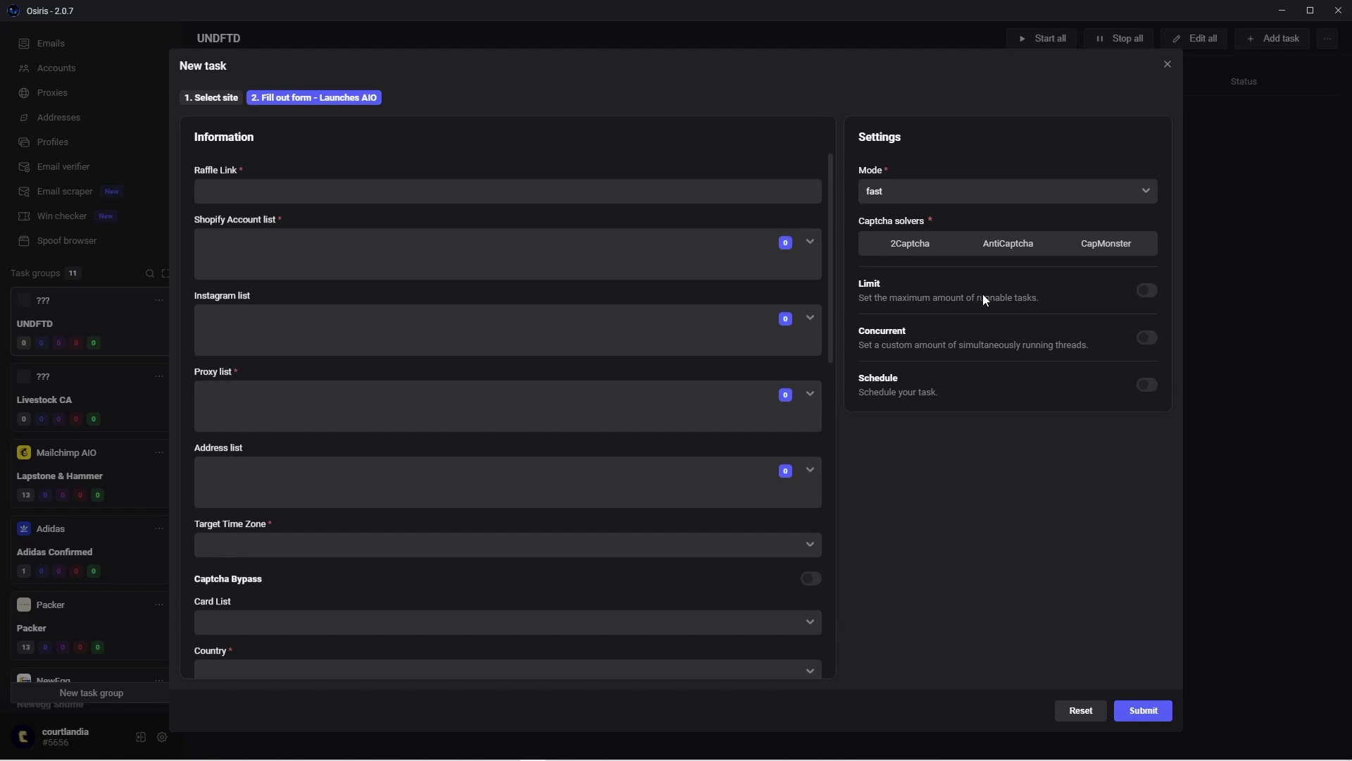
{"action": "left_click", "coordinate": [1148, 291]}
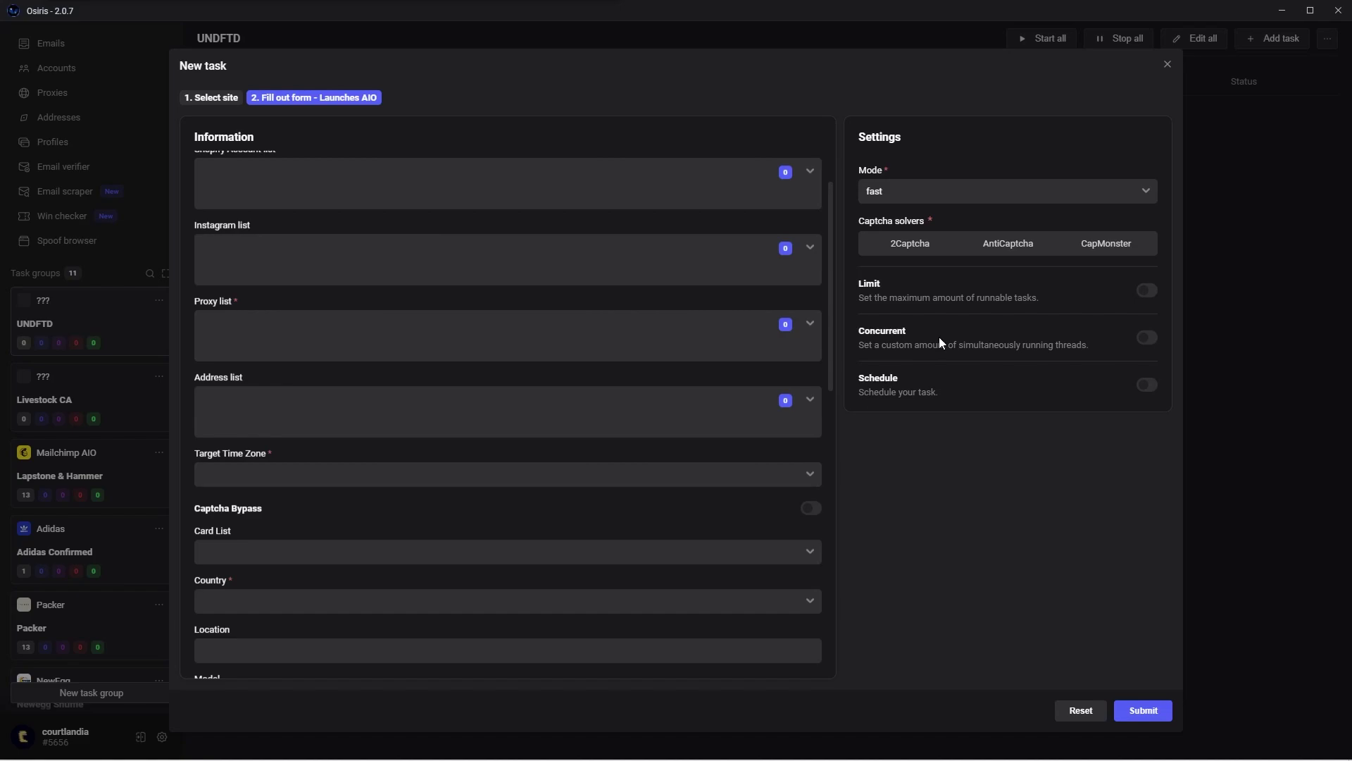
{"action": "scroll", "coordinate": [746, 314], "scroll_direction": "up", "scroll_amount": 2}
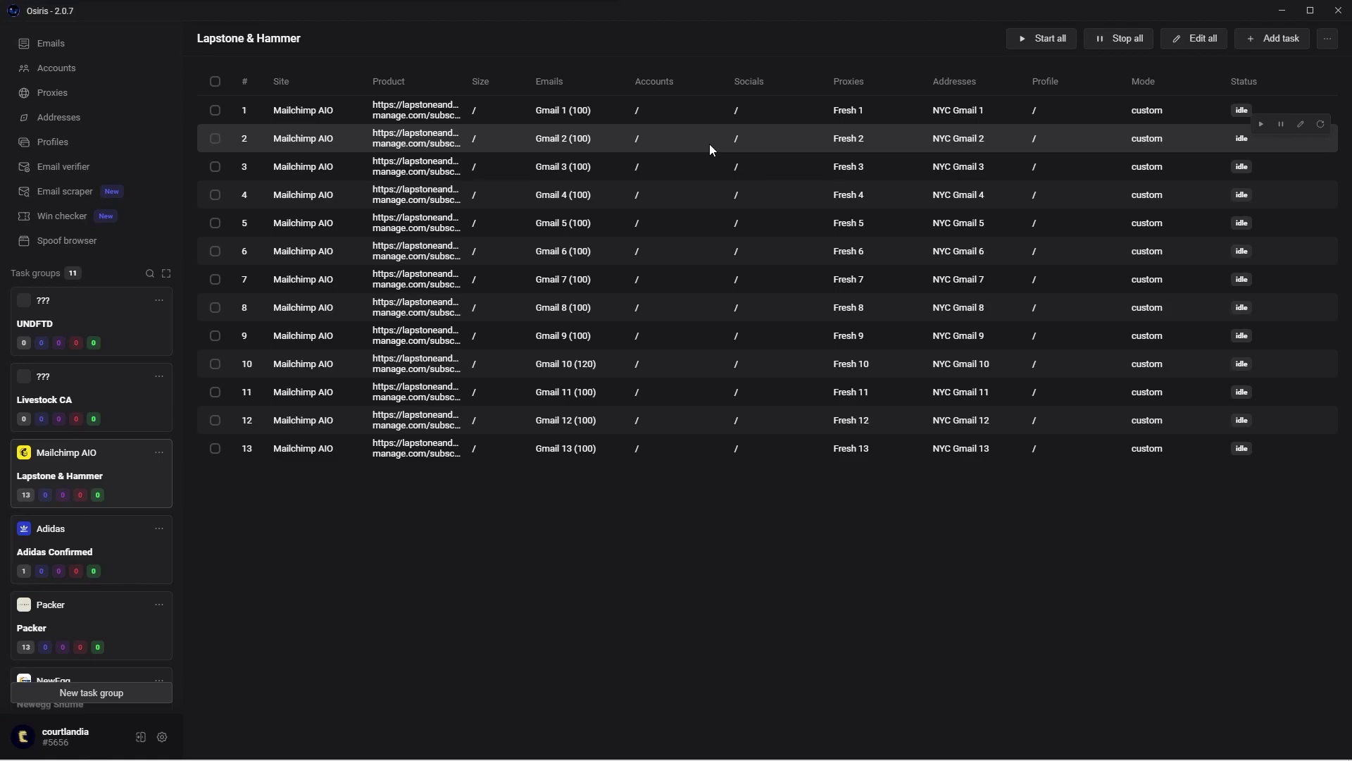
{"action": "right_click", "coordinate": [767, 114]}
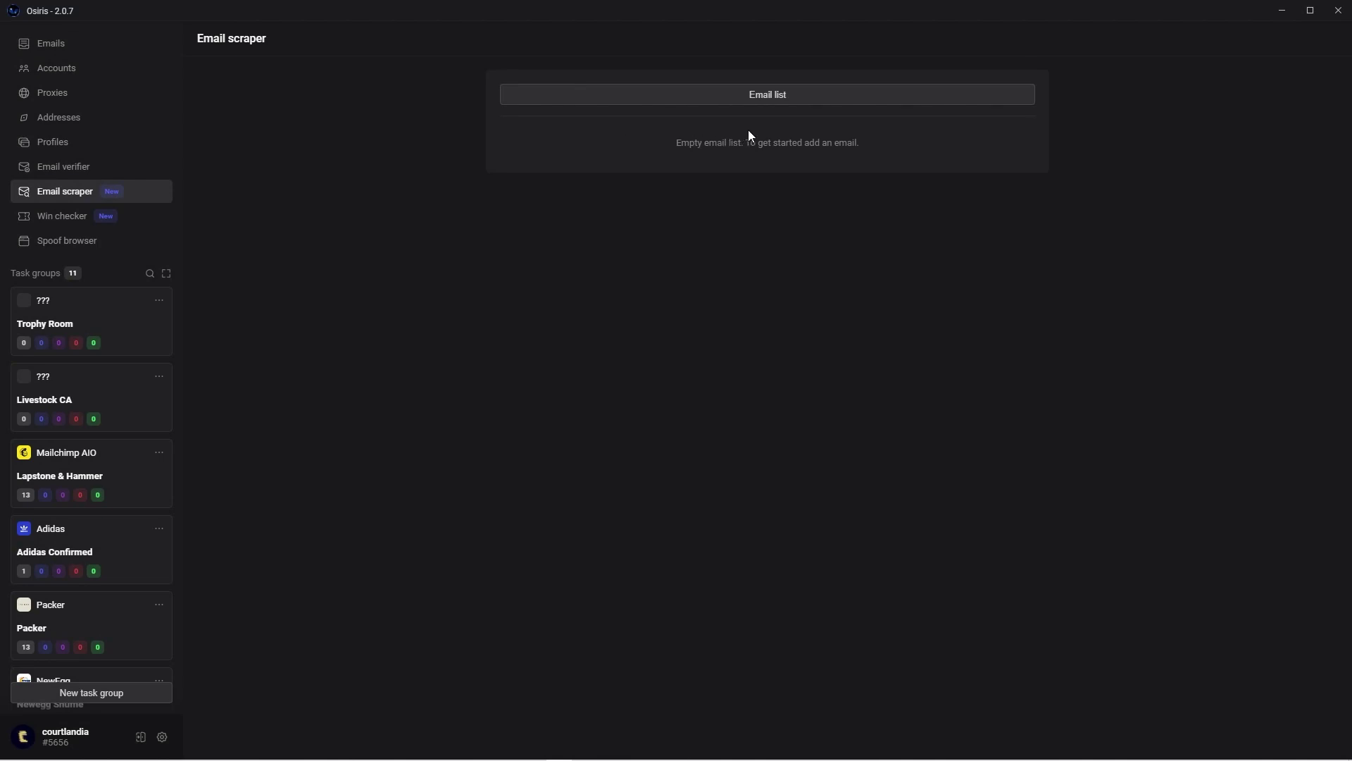
Step: Add an email address with its password to the email scraper's list and run a scrape without filter keywords
{"action": "left_click", "coordinate": [785, 96]}
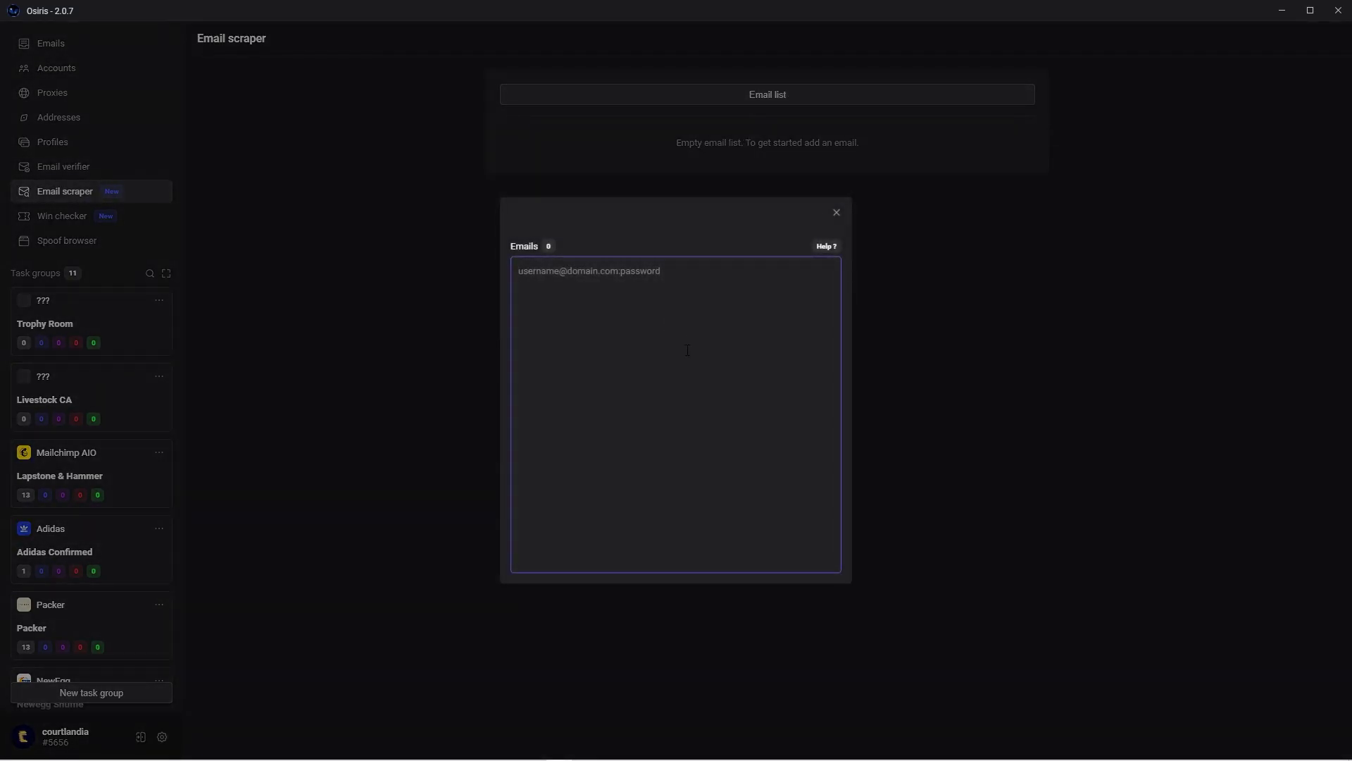
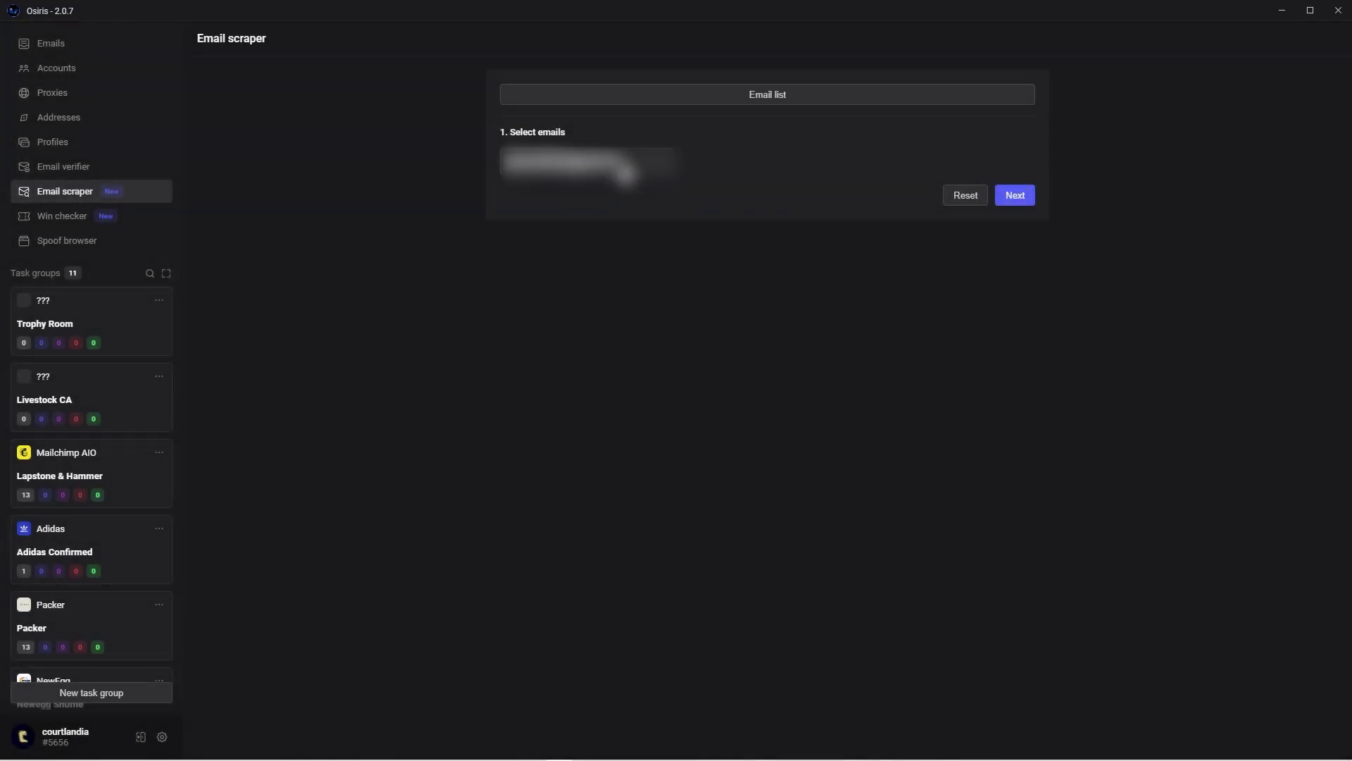
{"action": "left_click", "coordinate": [1015, 197]}
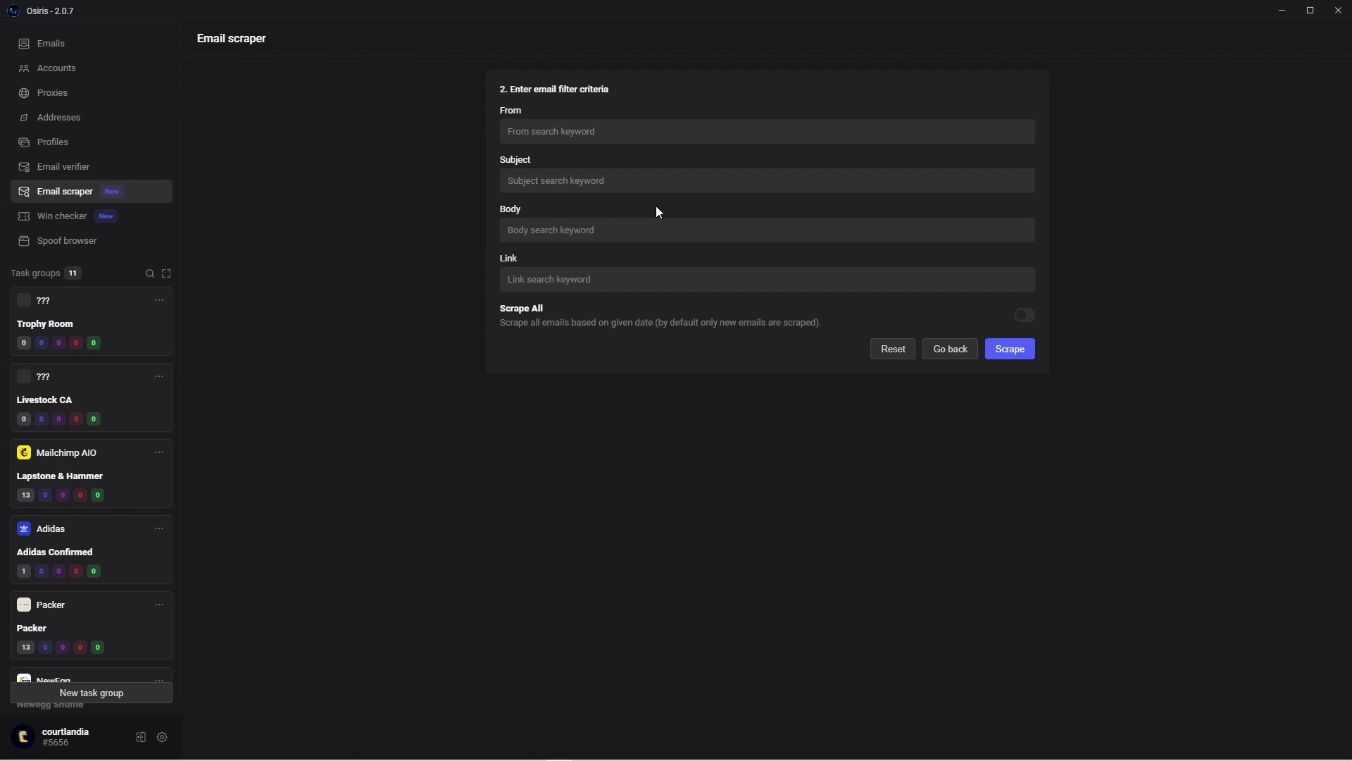
{"action": "left_click", "coordinate": [1008, 351]}
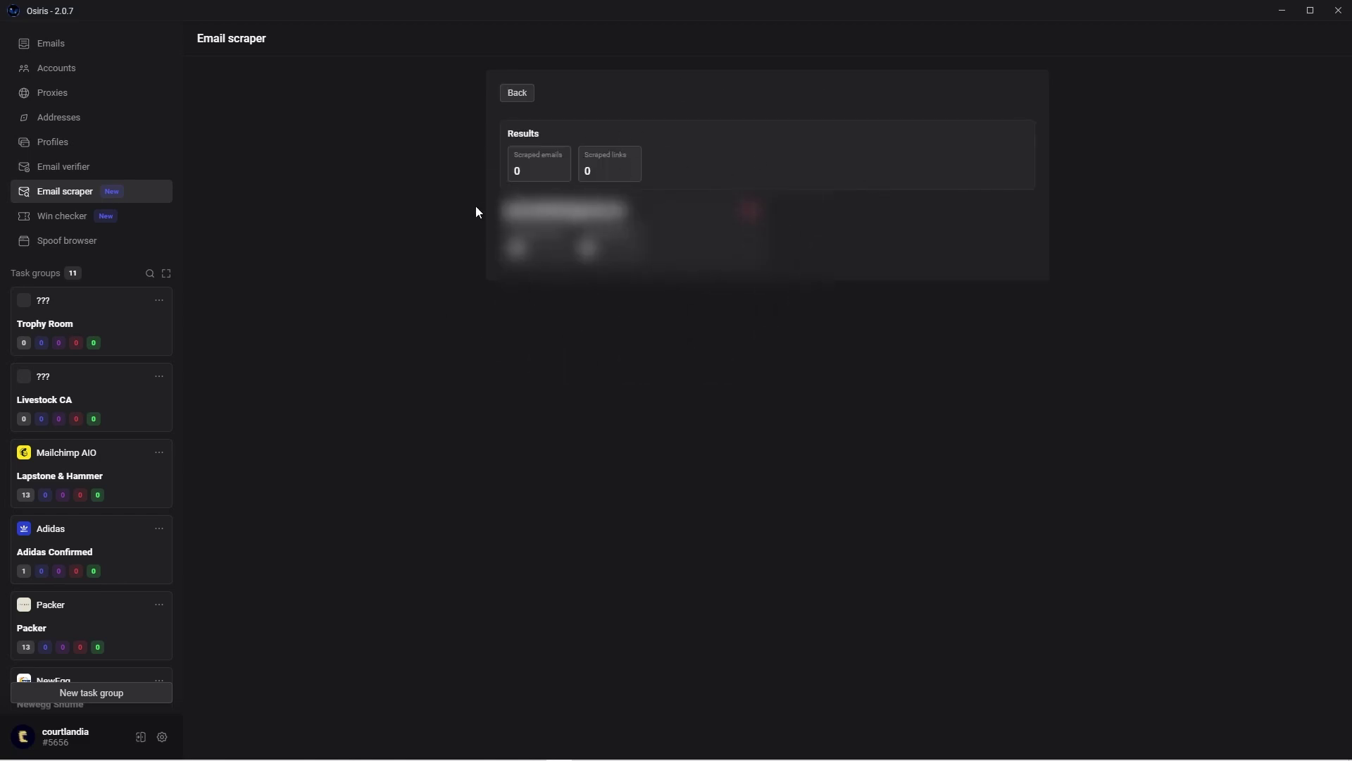
Step: Look over the email verifier's Link Opener form with its proxy choices, and the sites offered by the win checker
{"action": "left_click", "coordinate": [155, 167]}
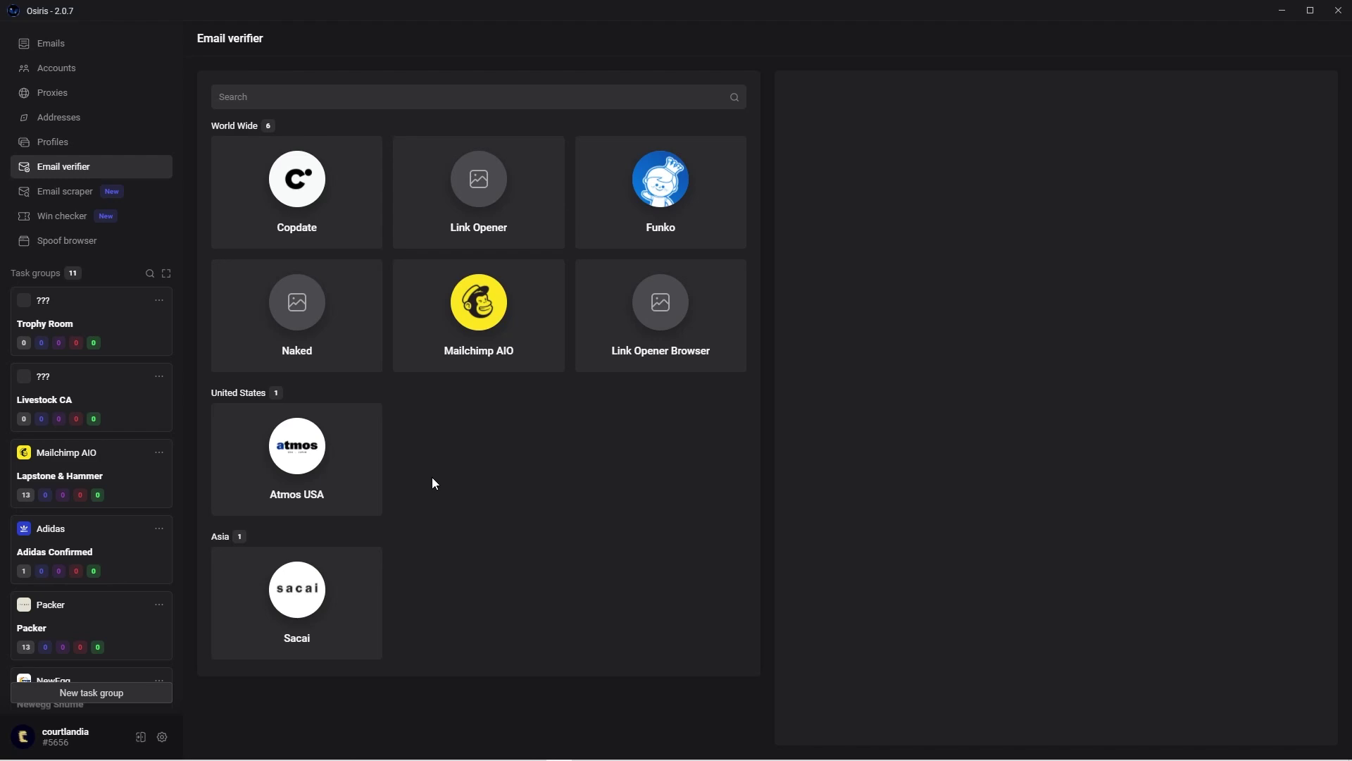
{"action": "left_click", "coordinate": [518, 213]}
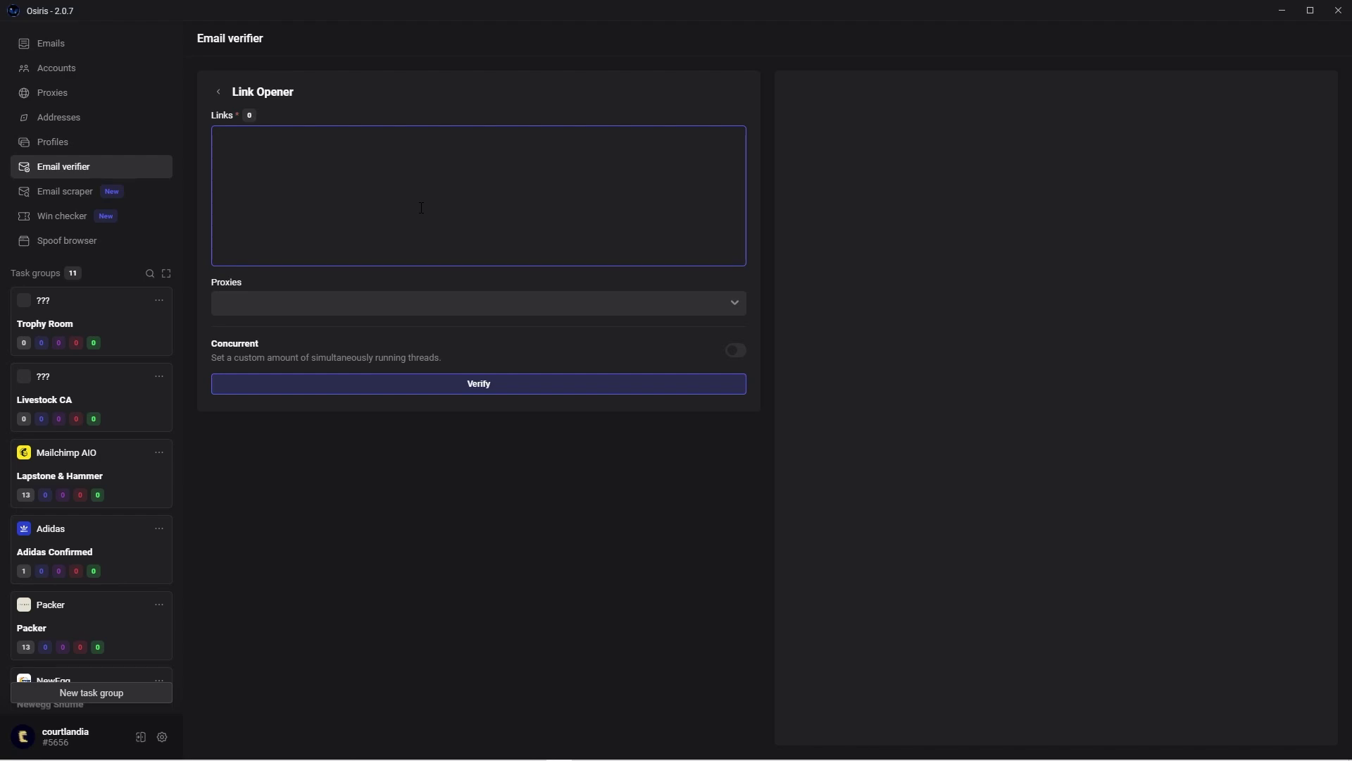
{"action": "left_click", "coordinate": [419, 303]}
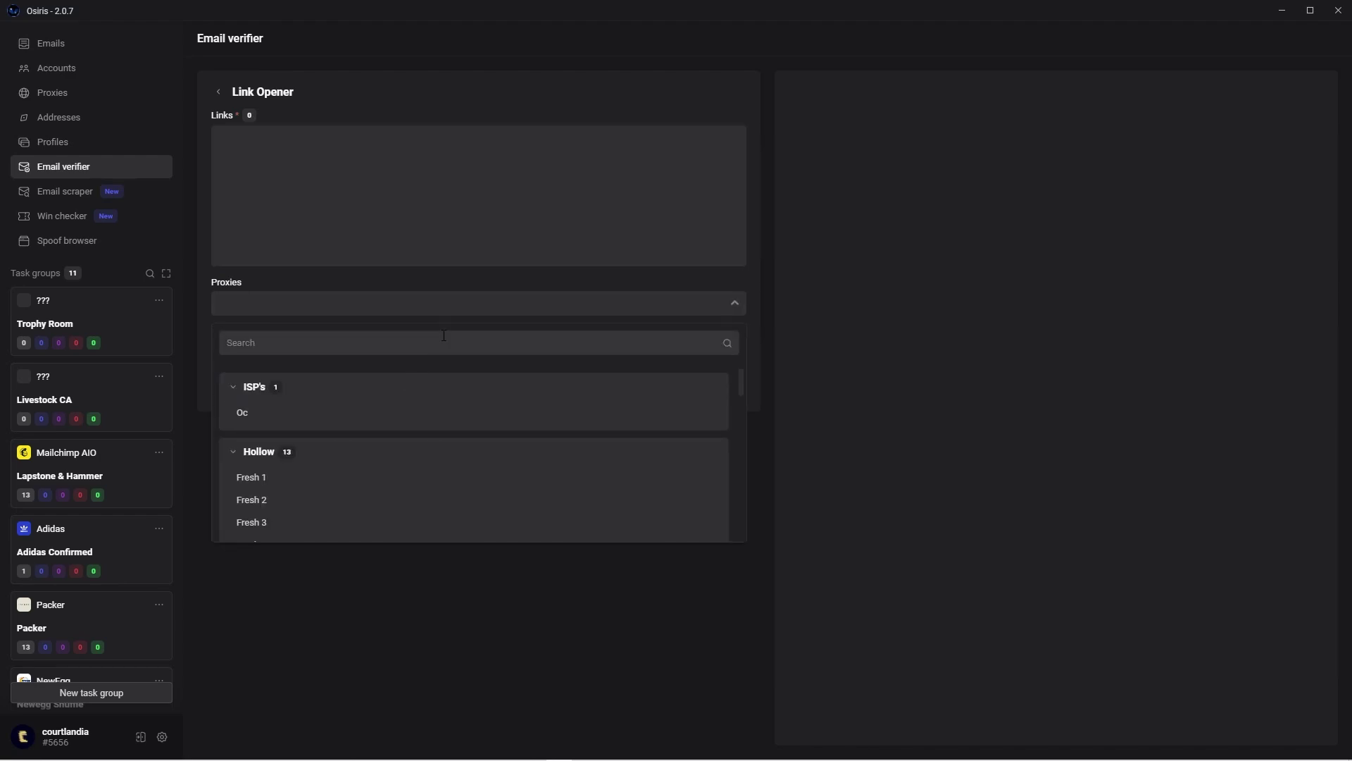
{"action": "left_click", "coordinate": [844, 423]}
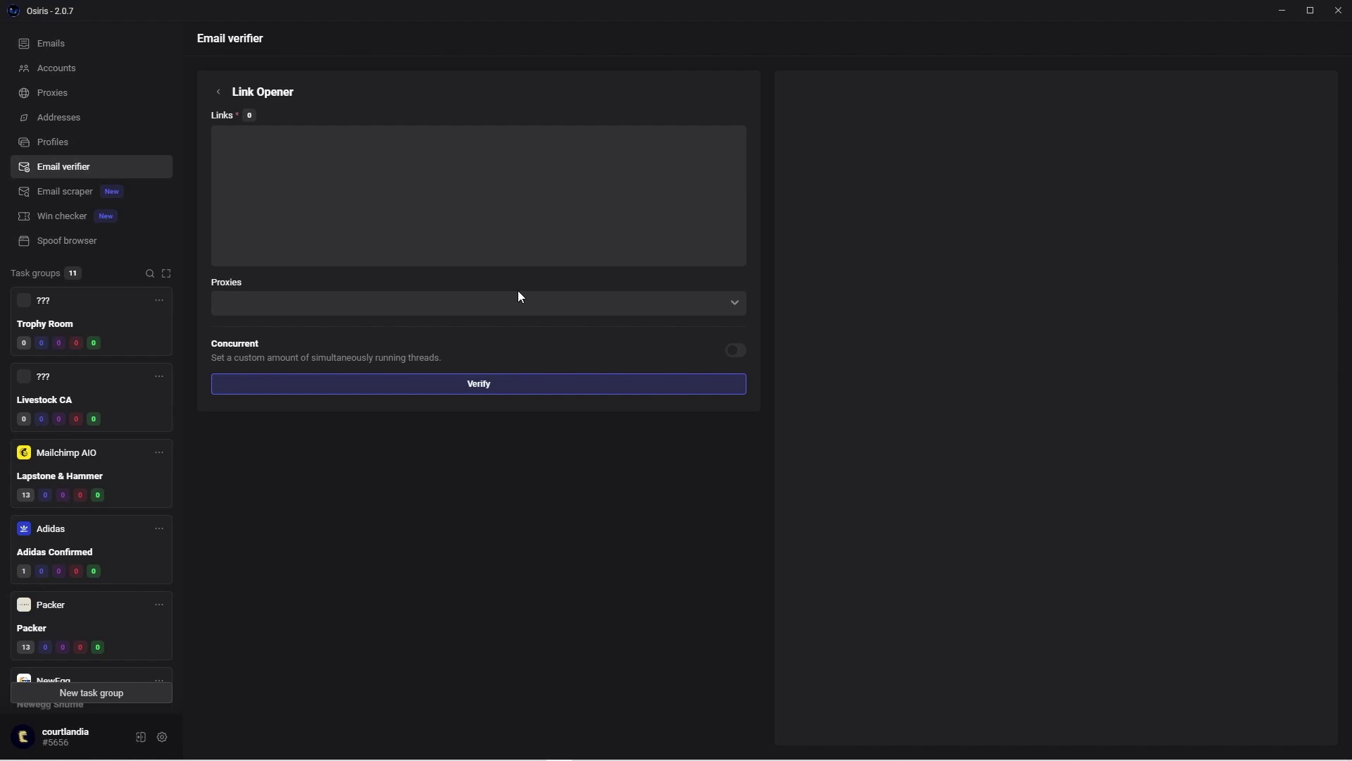
{"action": "left_click", "coordinate": [105, 216]}
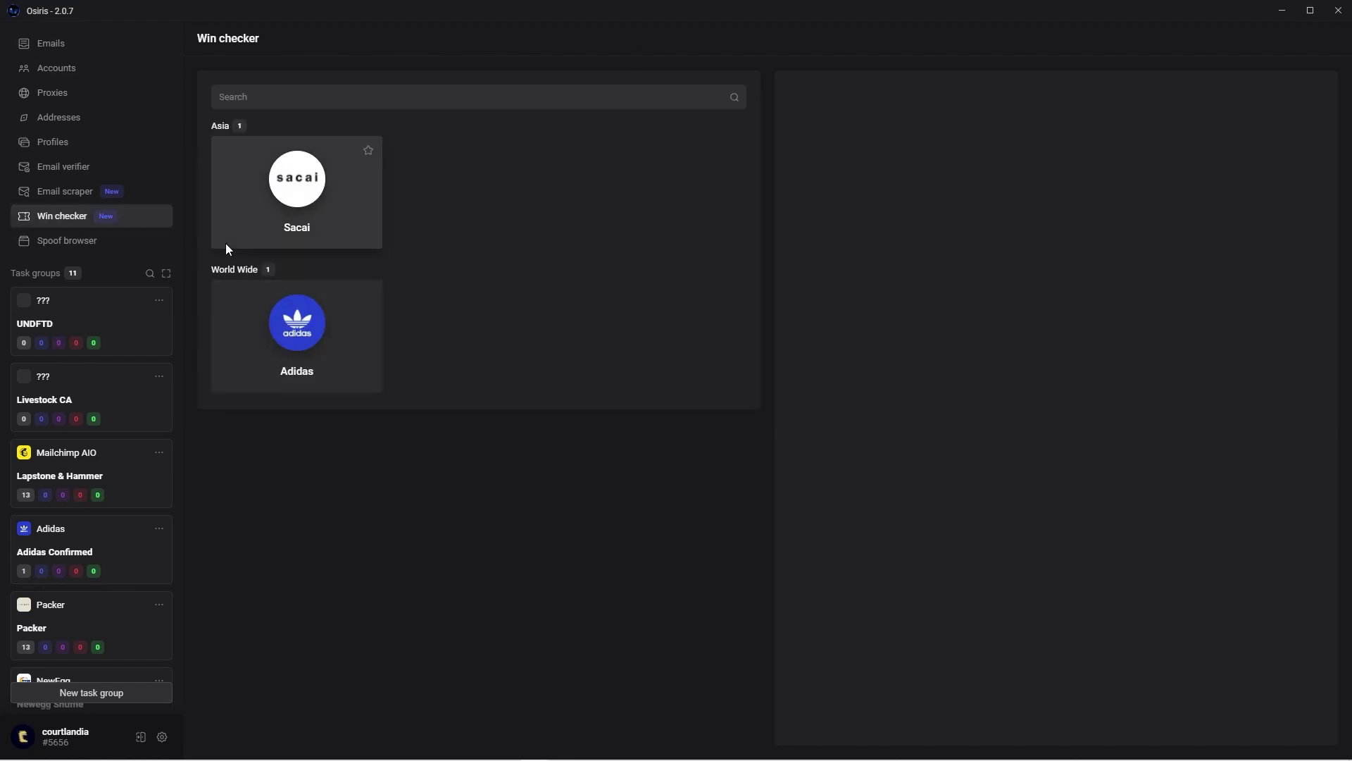
{"action": "left_click", "coordinate": [116, 241]}
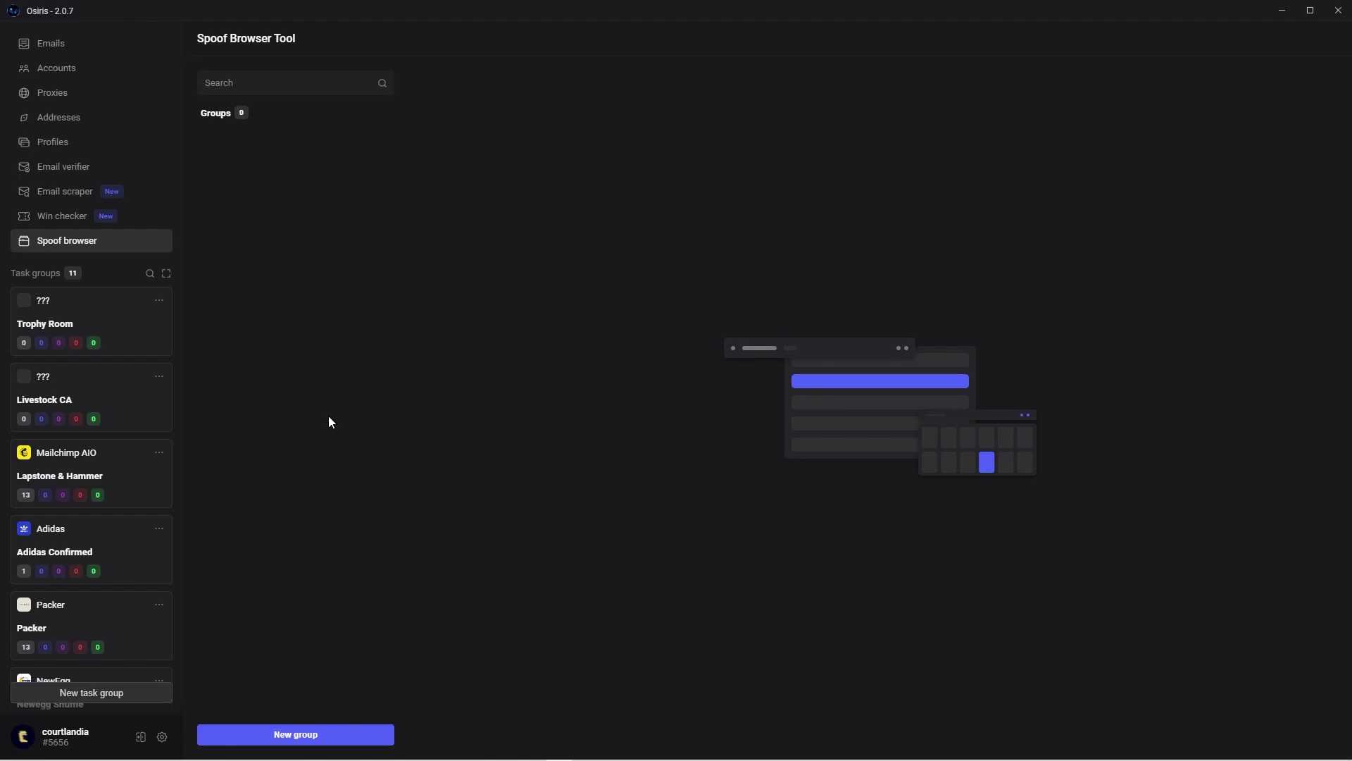
{"action": "left_click", "coordinate": [309, 737]}
{"action": "left_click", "coordinate": [616, 291]}
{"action": "type", "text": "Yeezy Supo"}
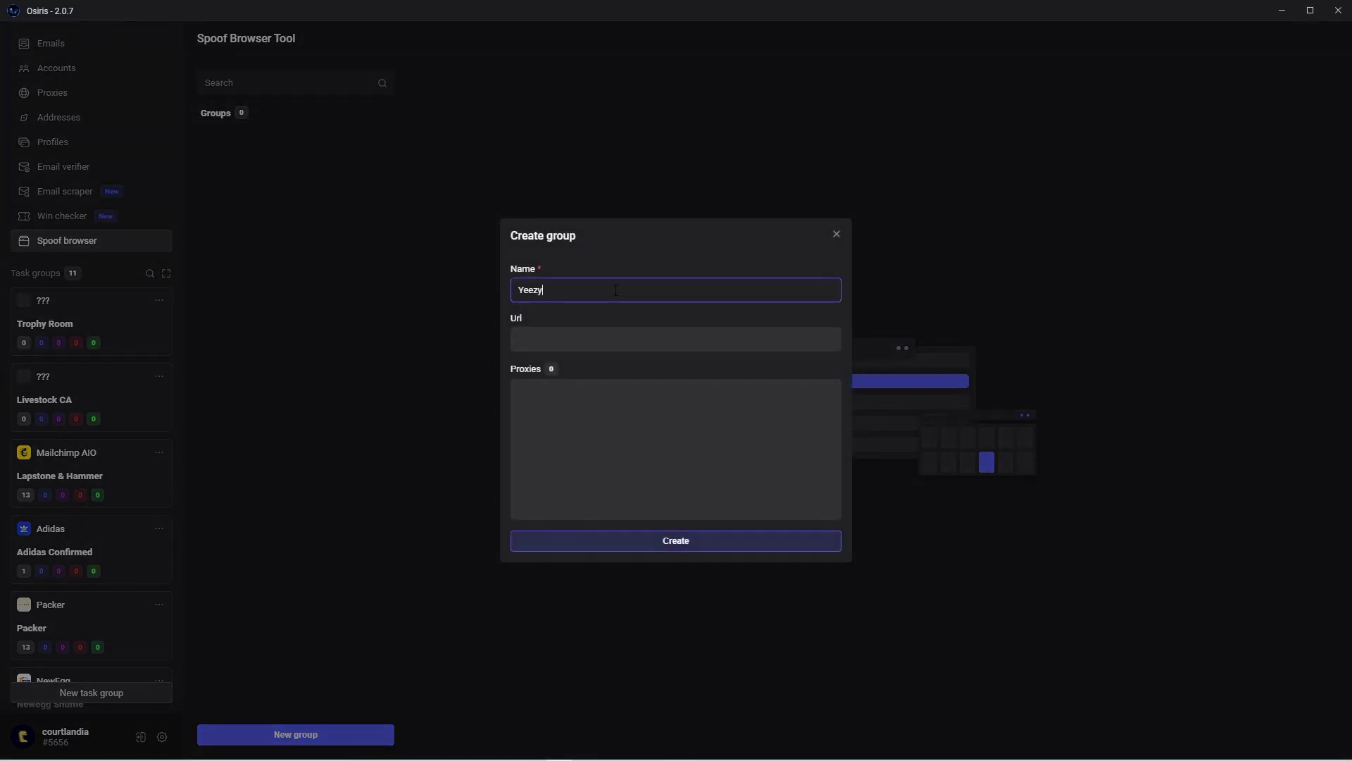
{"action": "key", "text": "BackSpace"}
{"action": "type", "text": "ply"}
{"action": "key", "text": "Tab"}
{"action": "type", "text": "https://www.yeezysupply.com/"}
{"action": "left_click", "coordinate": [653, 420]}
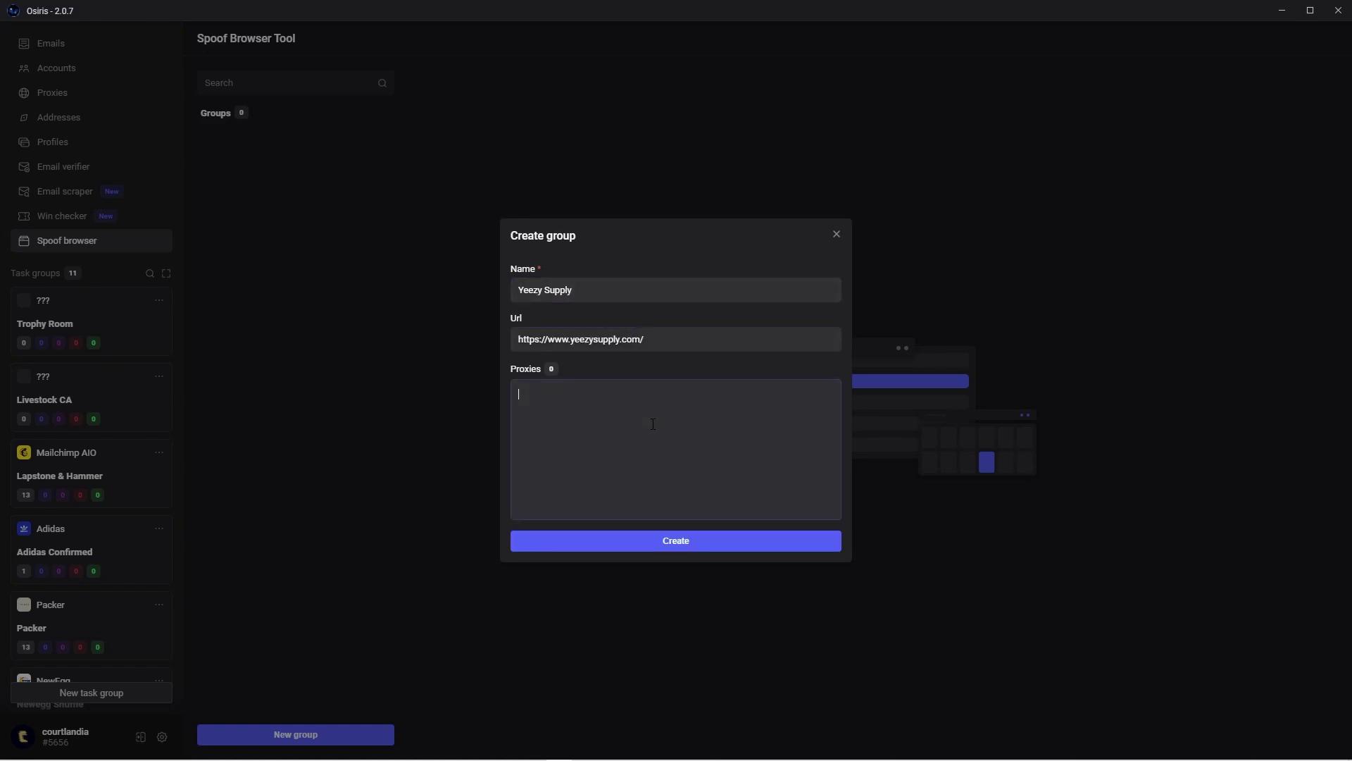
{"action": "key", "text": "ctrl+v"}
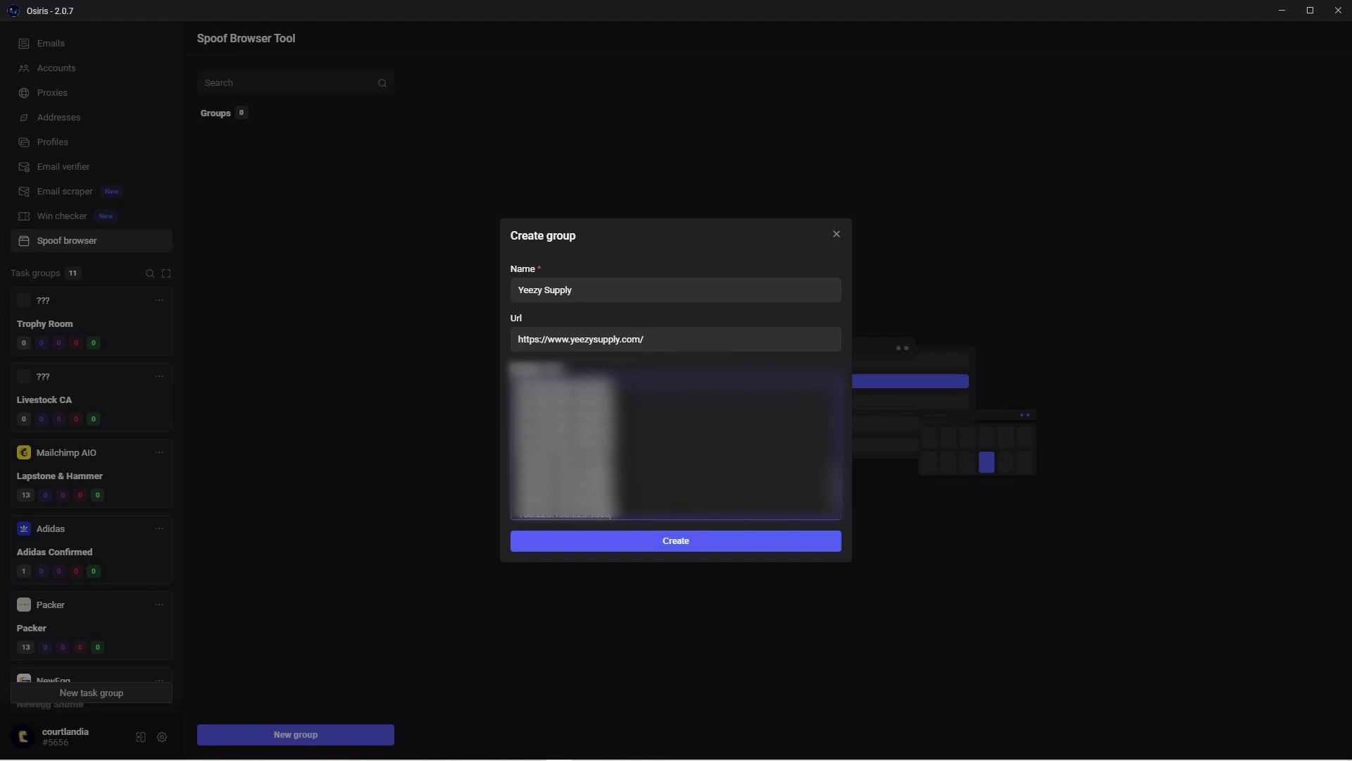
{"action": "left_click", "coordinate": [688, 541]}
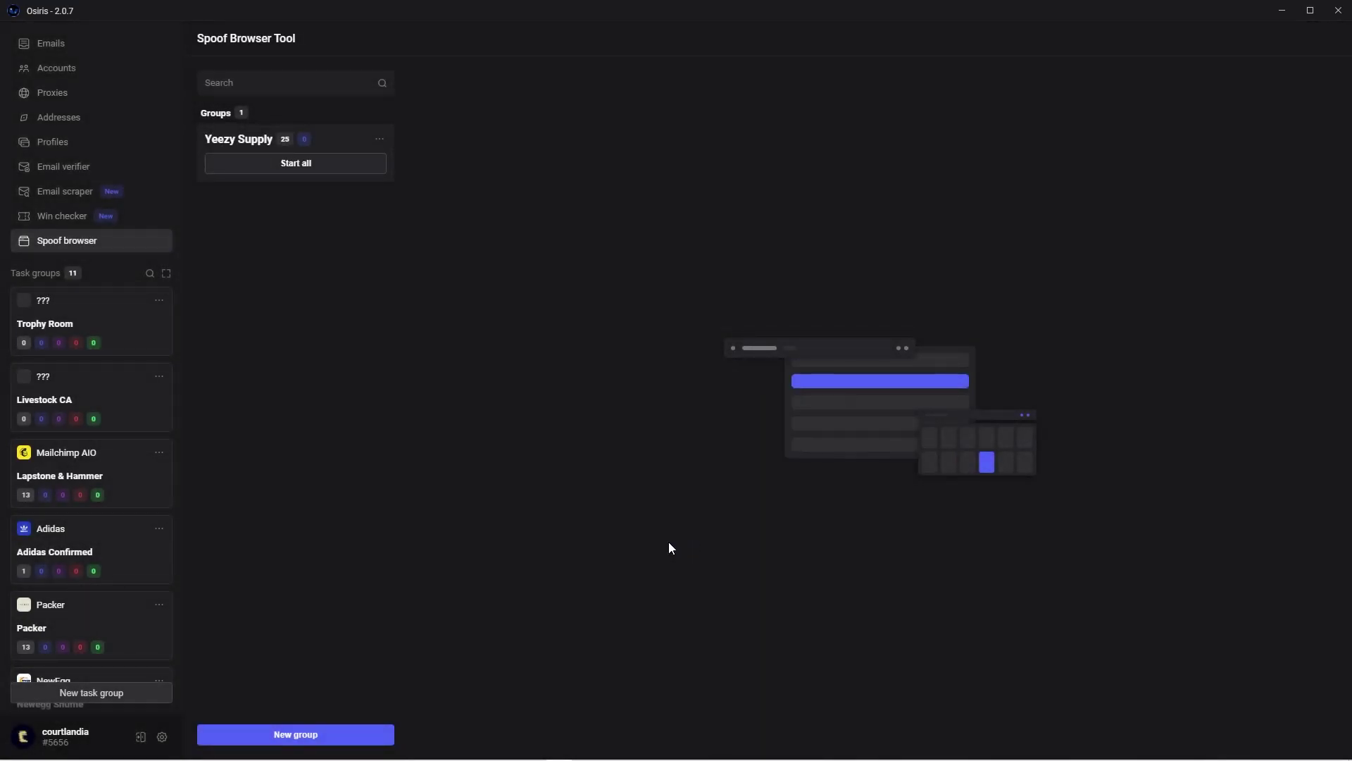
Step: Start all browsers in the Yeezy Supply group and close the opened browser windows
{"action": "left_click", "coordinate": [313, 167]}
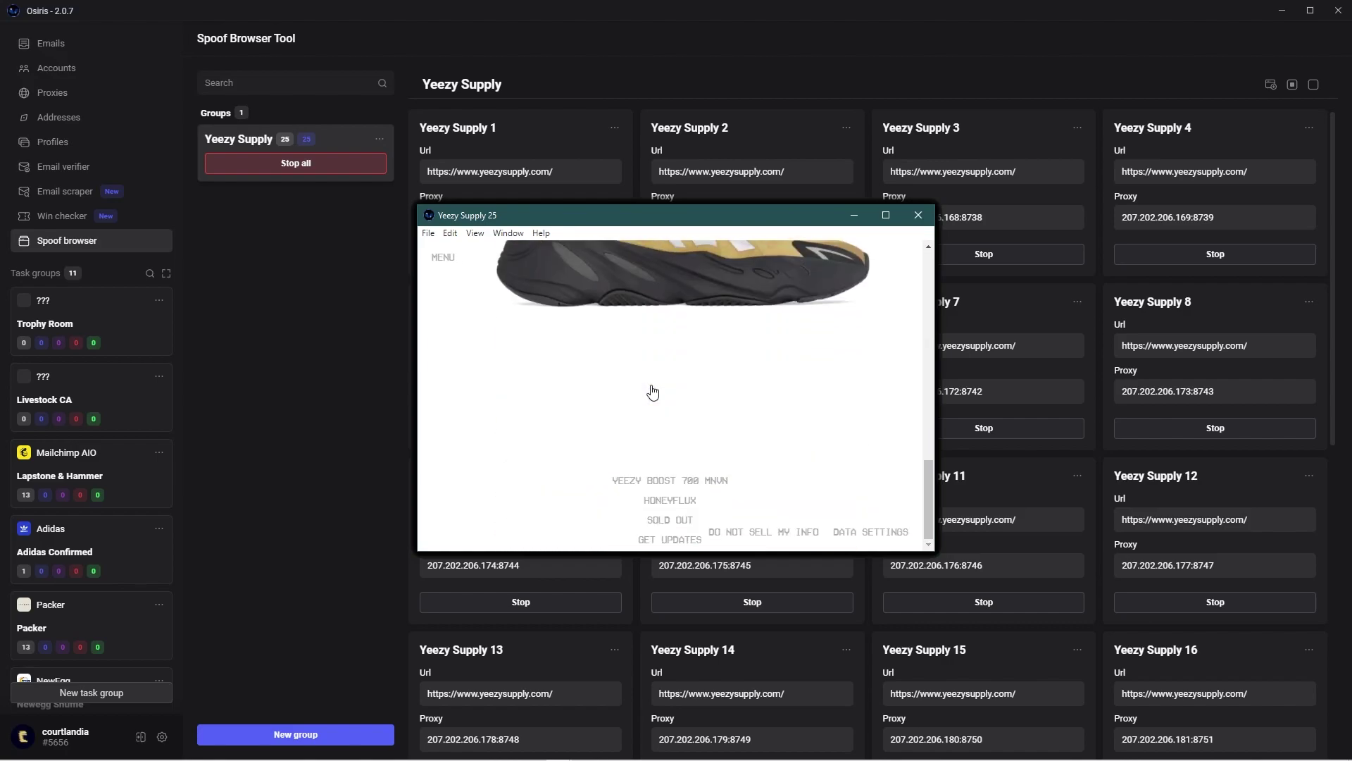
{"action": "left_click", "coordinate": [918, 217]}
{"action": "left_click", "coordinate": [917, 216]}
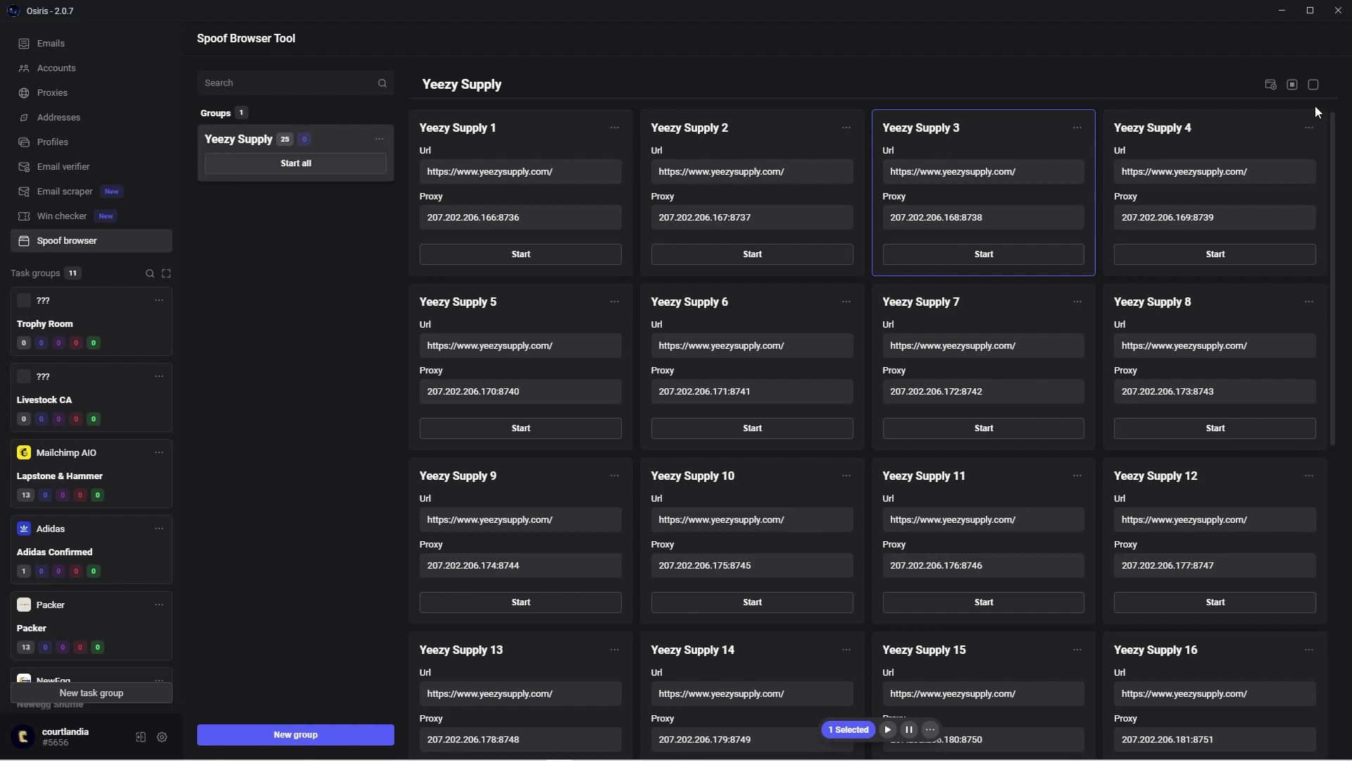
Step: Look at the form for creating another browser, and try selecting and deselecting every browser in the Yeezy Supply group
{"action": "left_click", "coordinate": [1273, 87]}
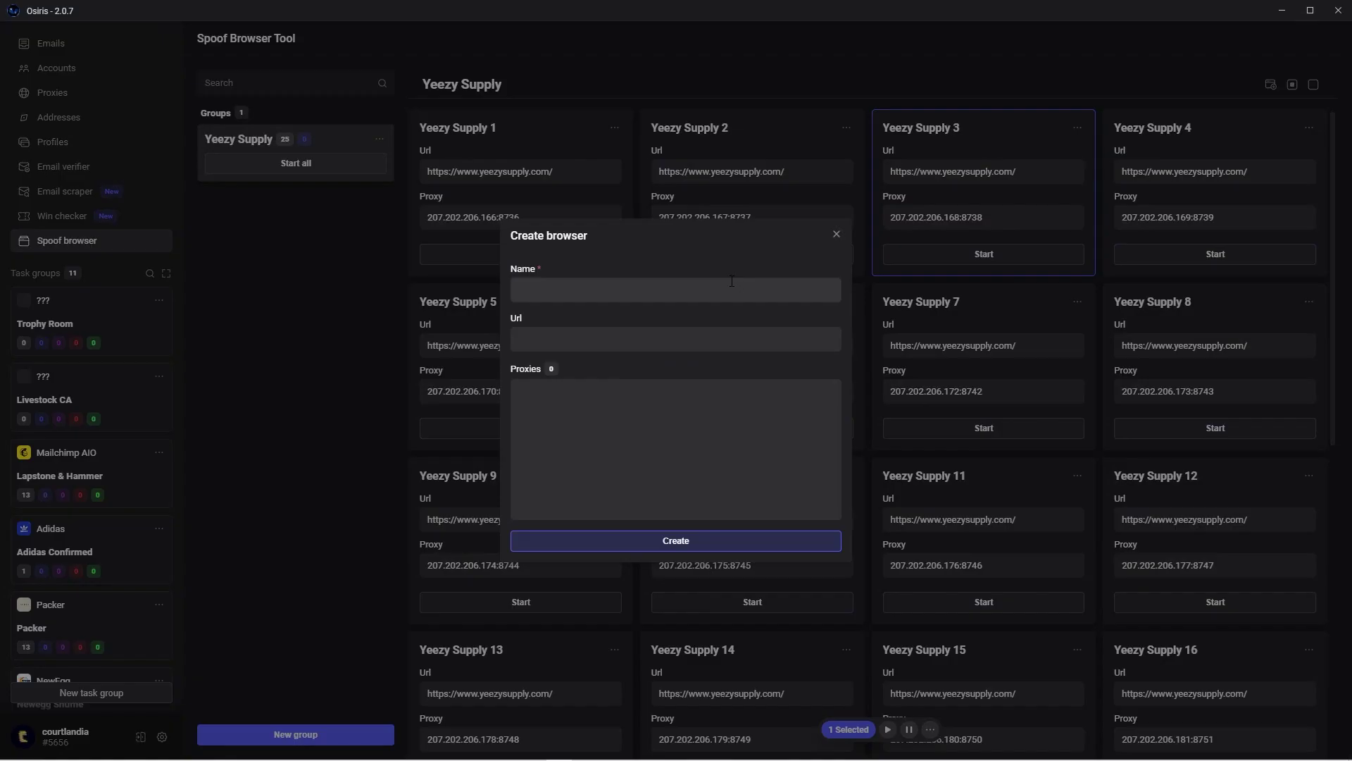
{"action": "left_click", "coordinate": [1109, 284]}
{"action": "left_click", "coordinate": [1293, 85]}
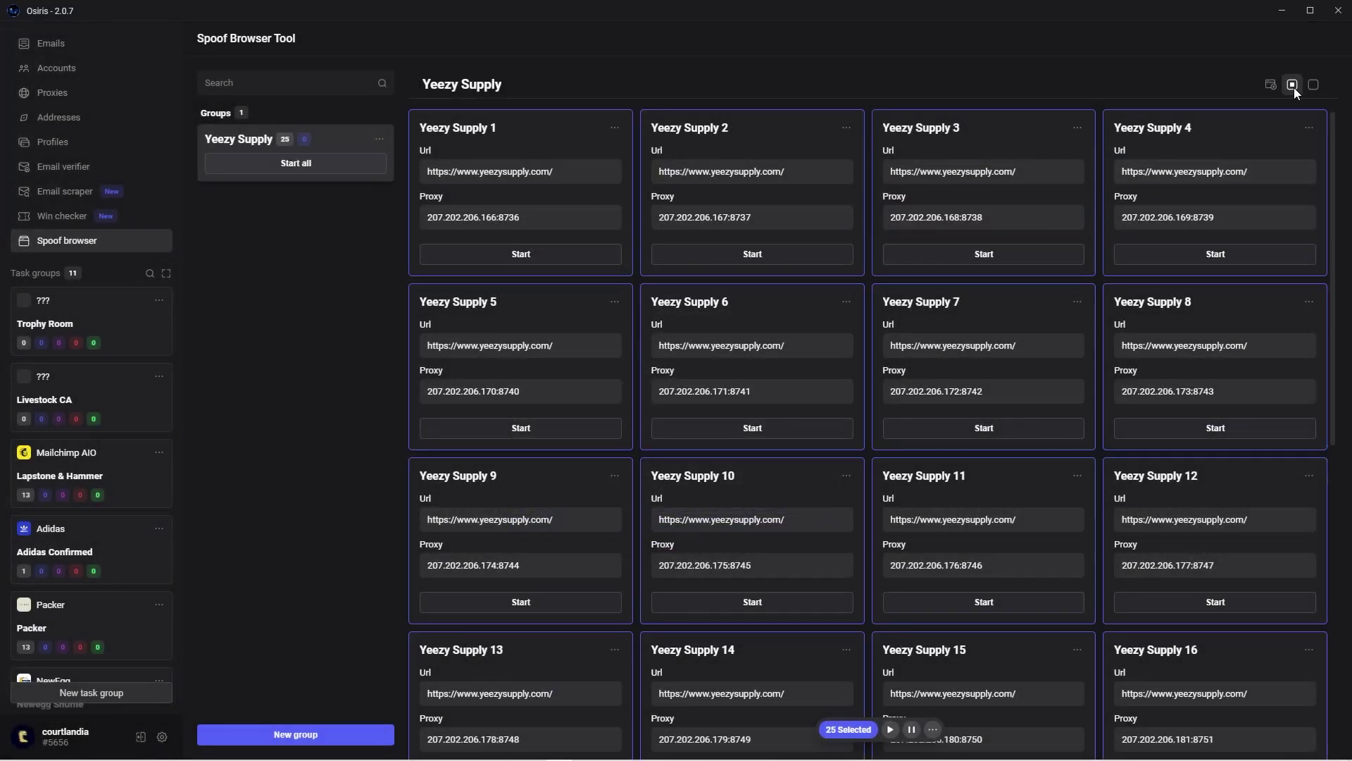
{"action": "left_click", "coordinate": [1313, 85]}
Step: Select all browsers in the Yeezy Supply group and review the bulk options for editing, duplicating, clearing cache and removing
{"action": "scroll", "coordinate": [799, 687], "scroll_direction": "down", "scroll_amount": 8}
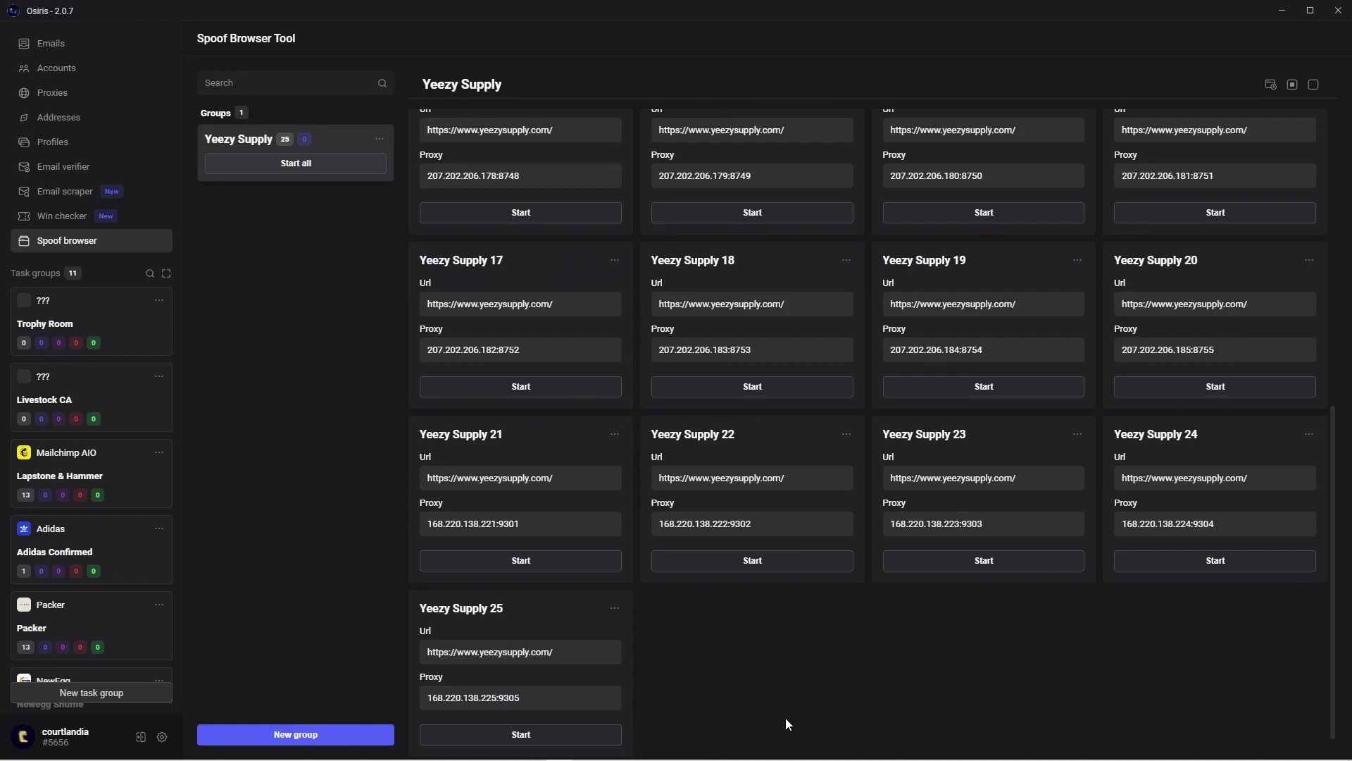
{"action": "key", "text": "ctrl+a"}
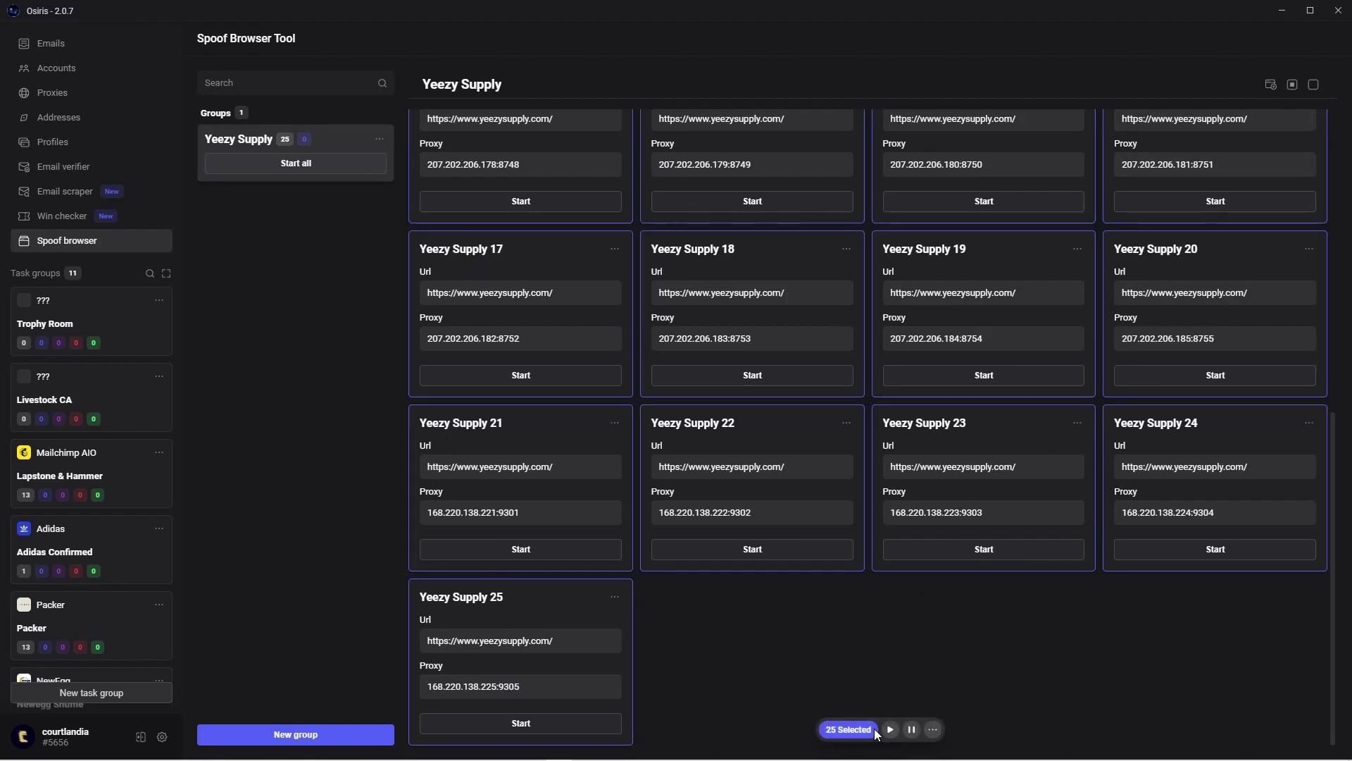
{"action": "left_click", "coordinate": [933, 729]}
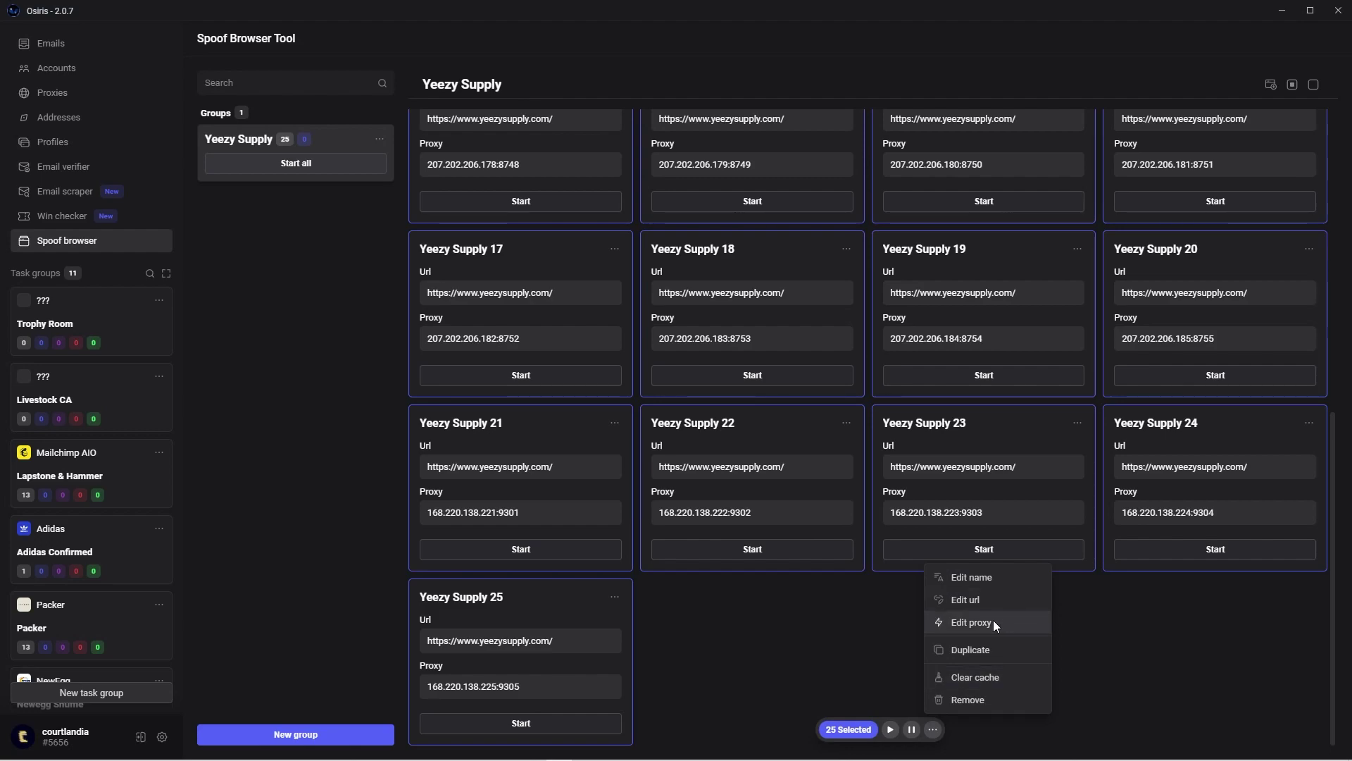
{"action": "left_click", "coordinate": [850, 661]}
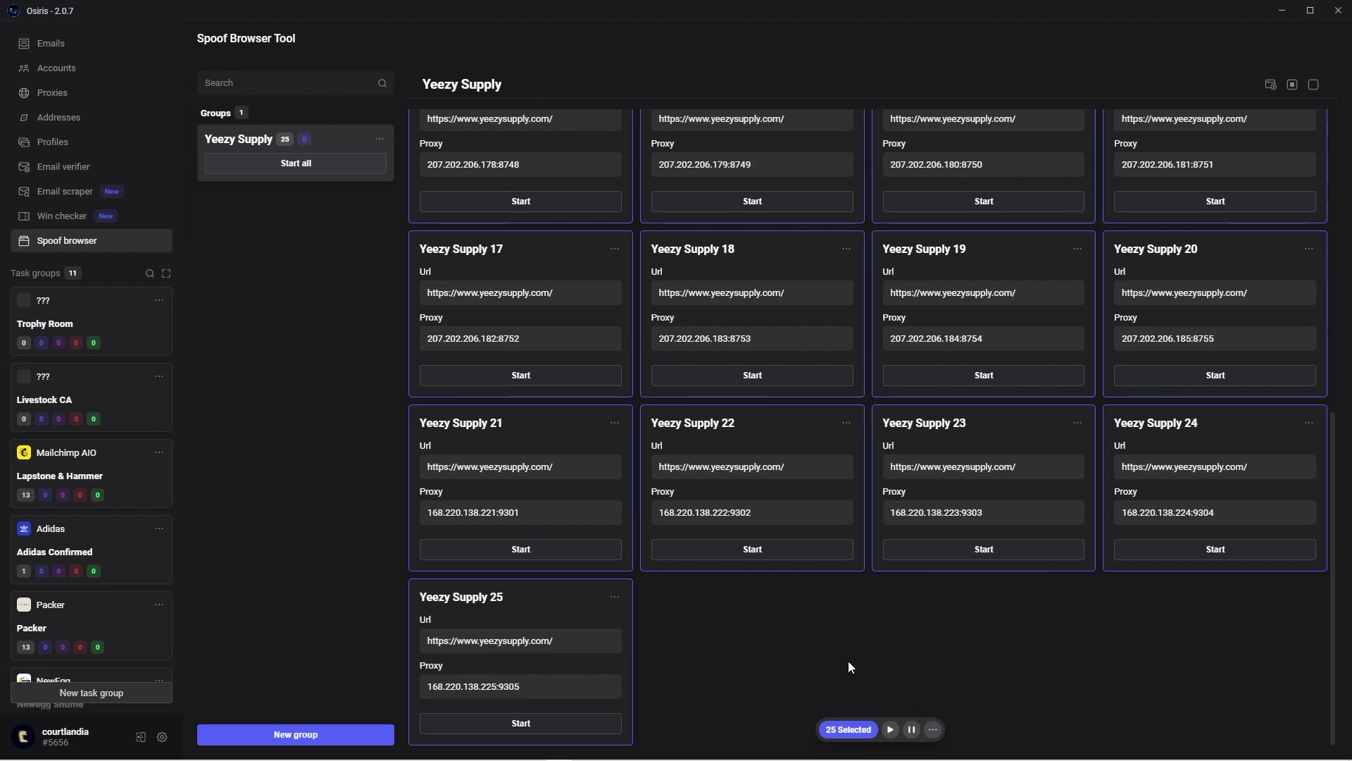